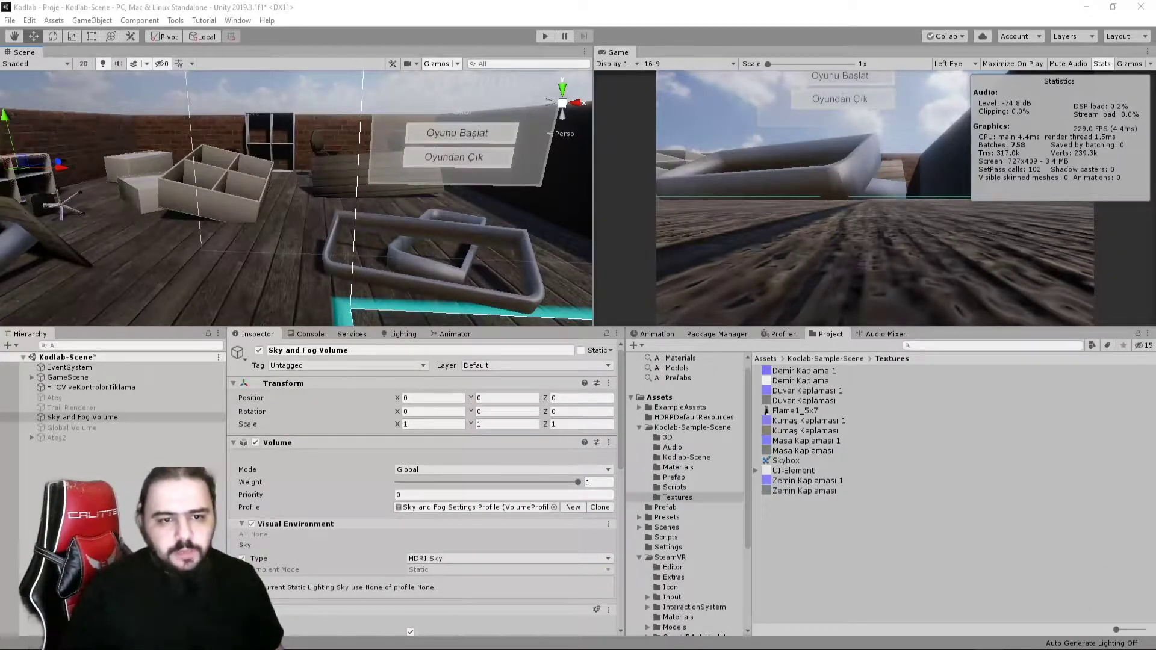
- Focus the Unity editor over Kodlab-Scene and open the File menu
{"action": "left_click", "coordinate": [350, 12]}
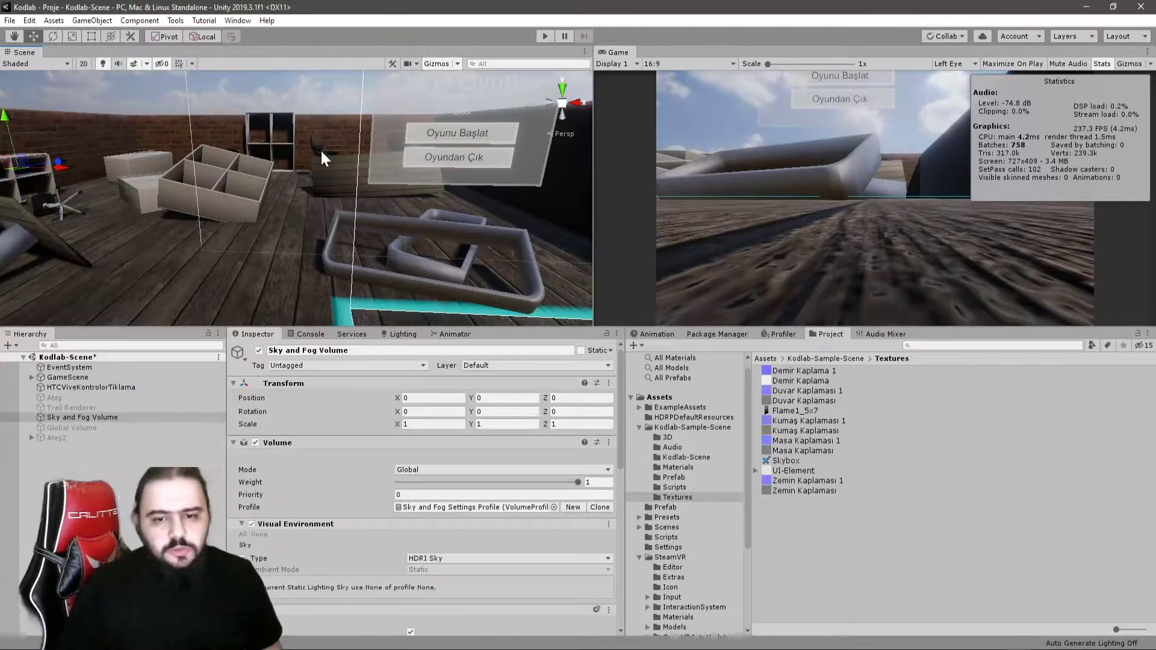
{"action": "left_click", "coordinate": [10, 20]}
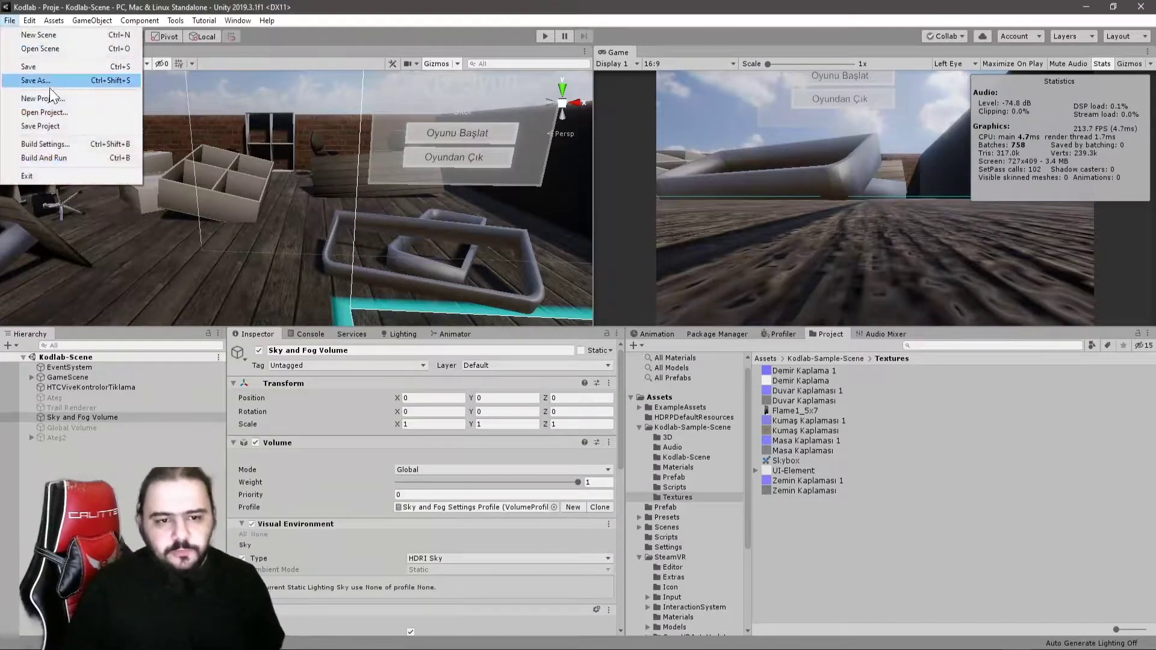
- In Build Settings, replace Scenes/samplescene with the open Kodlab-Scene in Scenes In Build
{"action": "left_click", "coordinate": [53, 145]}
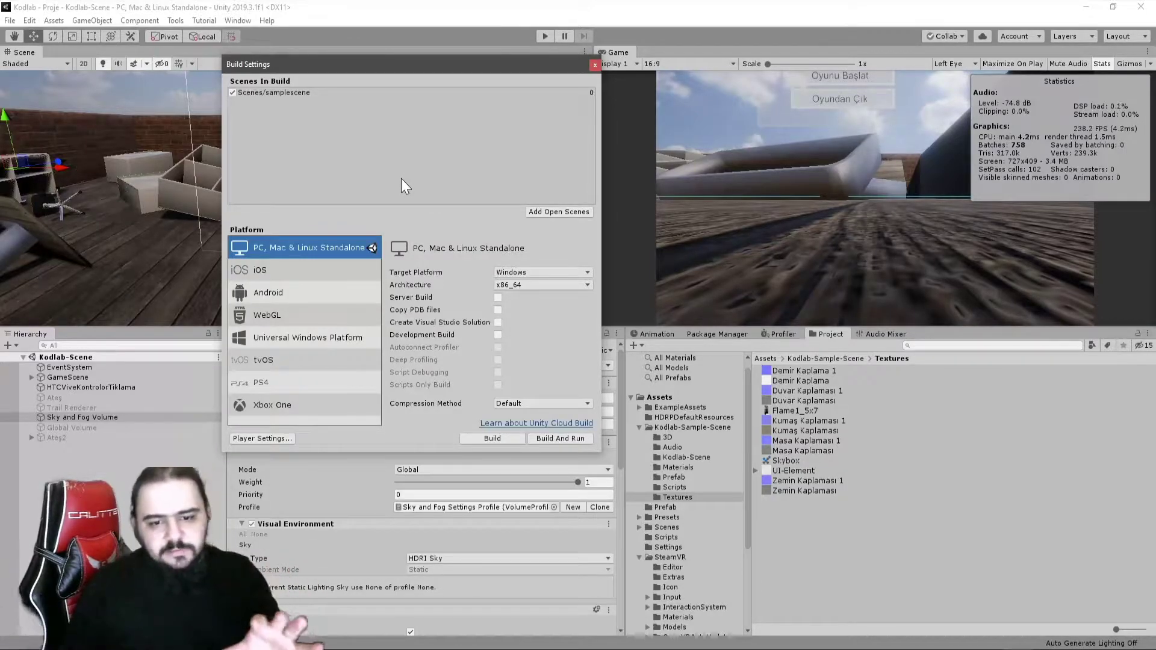
{"action": "left_click_drag", "start_coordinate": [339, 66], "coordinate": [363, 61]}
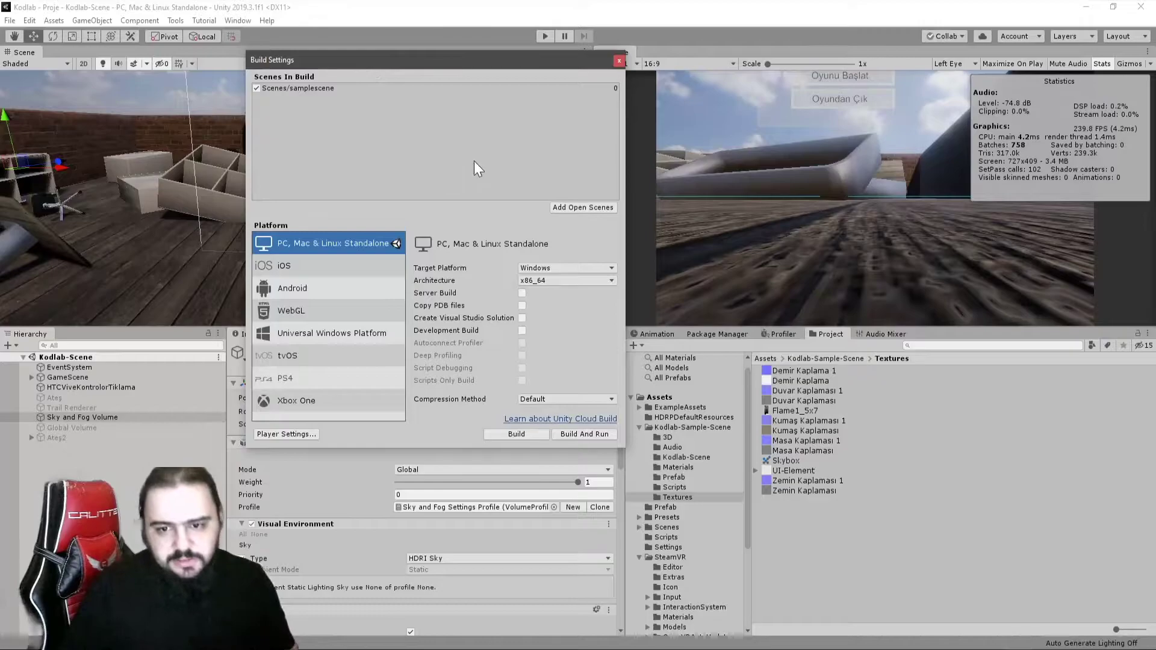
{"action": "left_click", "coordinate": [298, 90]}
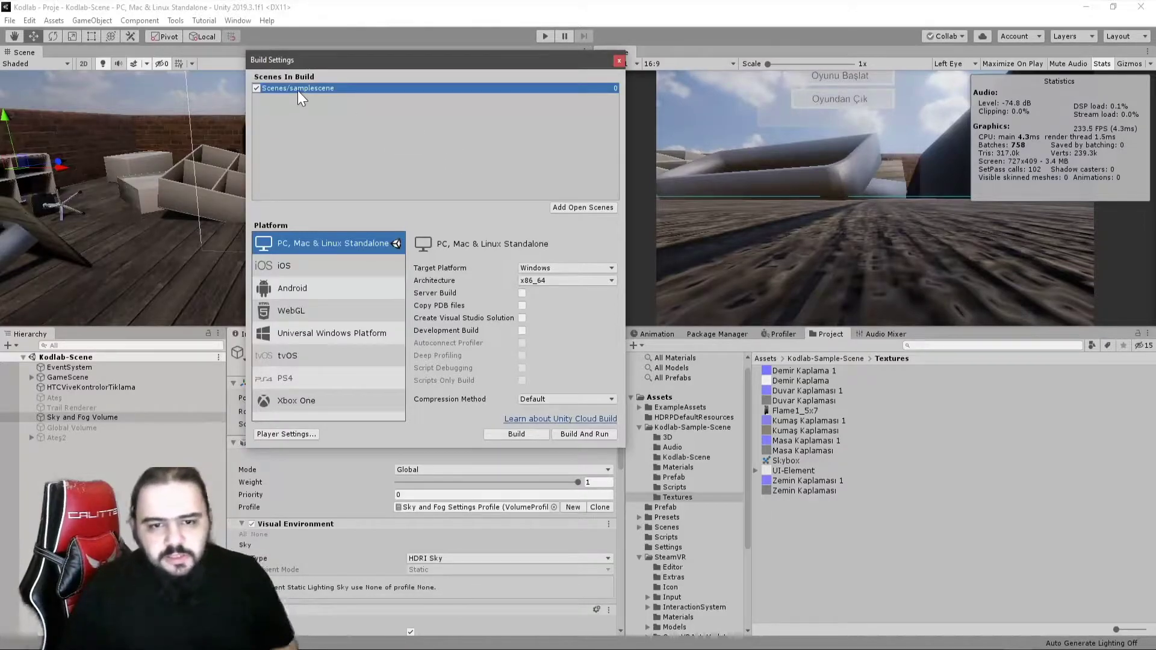
{"action": "key", "text": "Delete"}
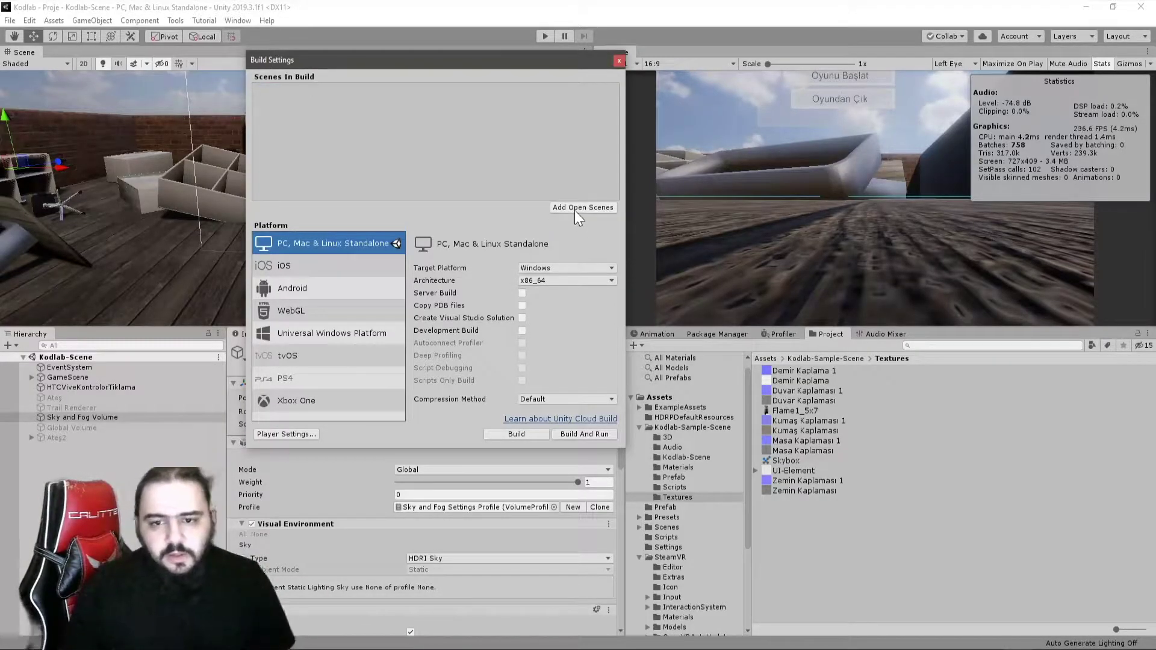
{"action": "left_click", "coordinate": [575, 210]}
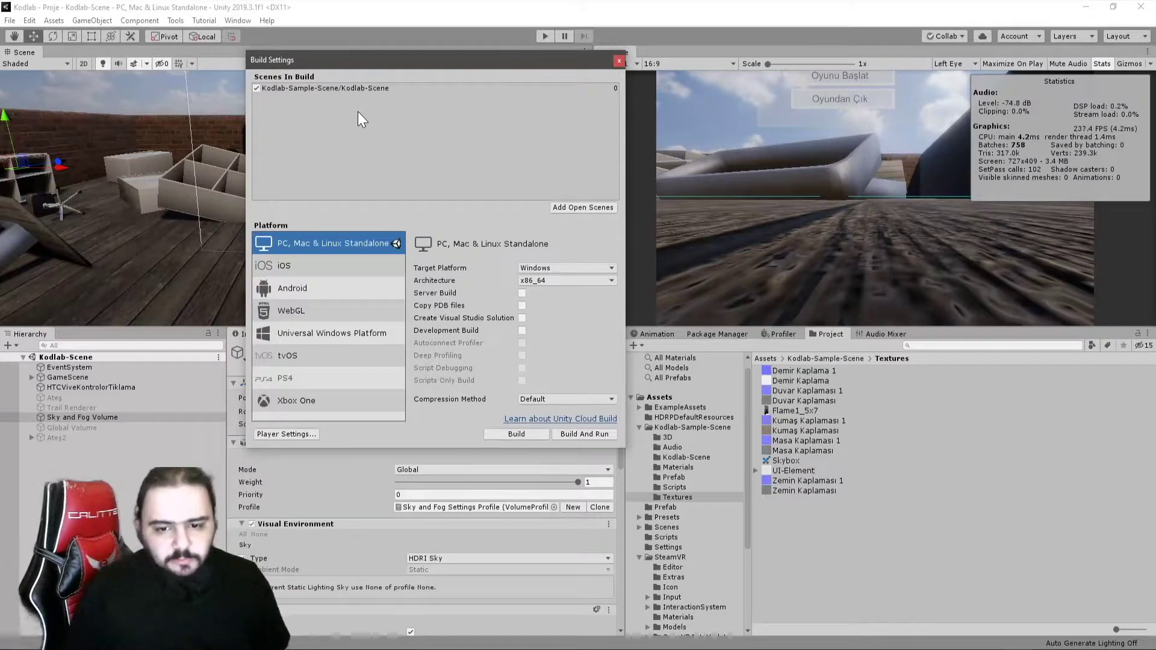
{"action": "left_click", "coordinate": [544, 269]}
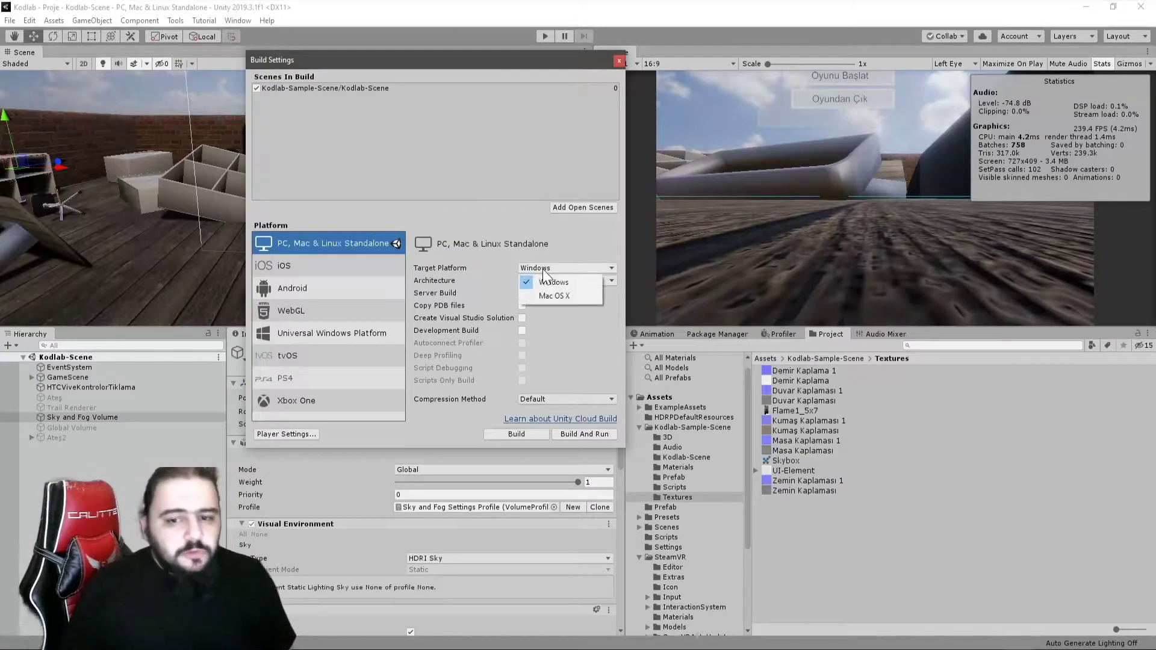
{"action": "left_click", "coordinate": [480, 158]}
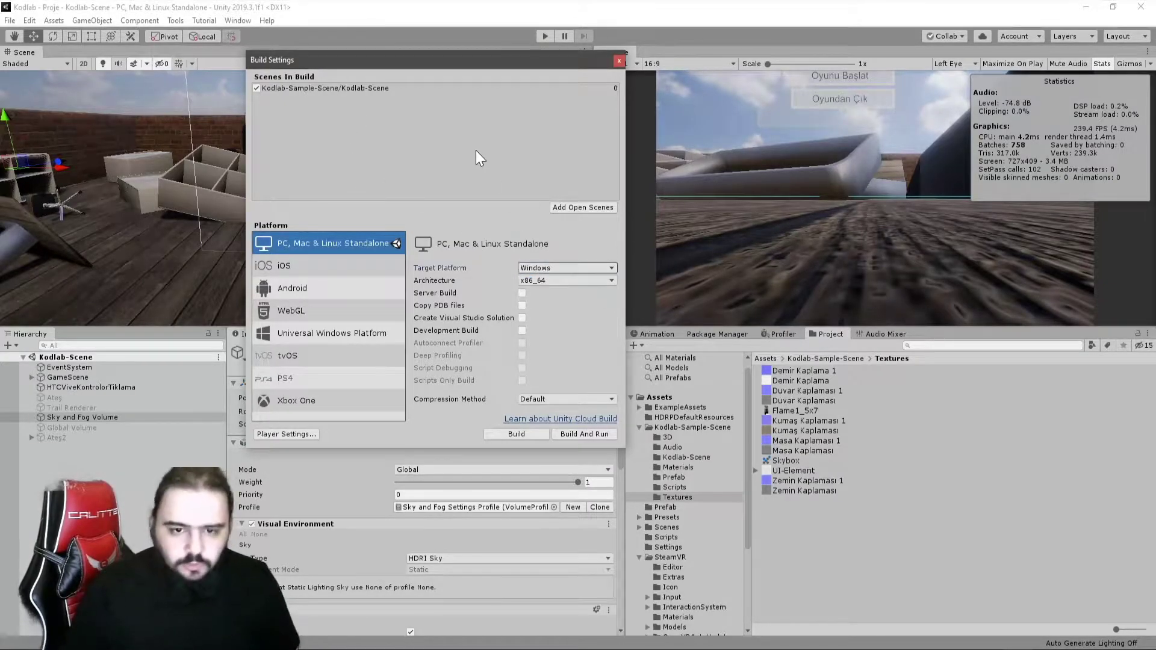
{"action": "left_click", "coordinate": [316, 266]}
{"action": "left_click", "coordinate": [313, 291]}
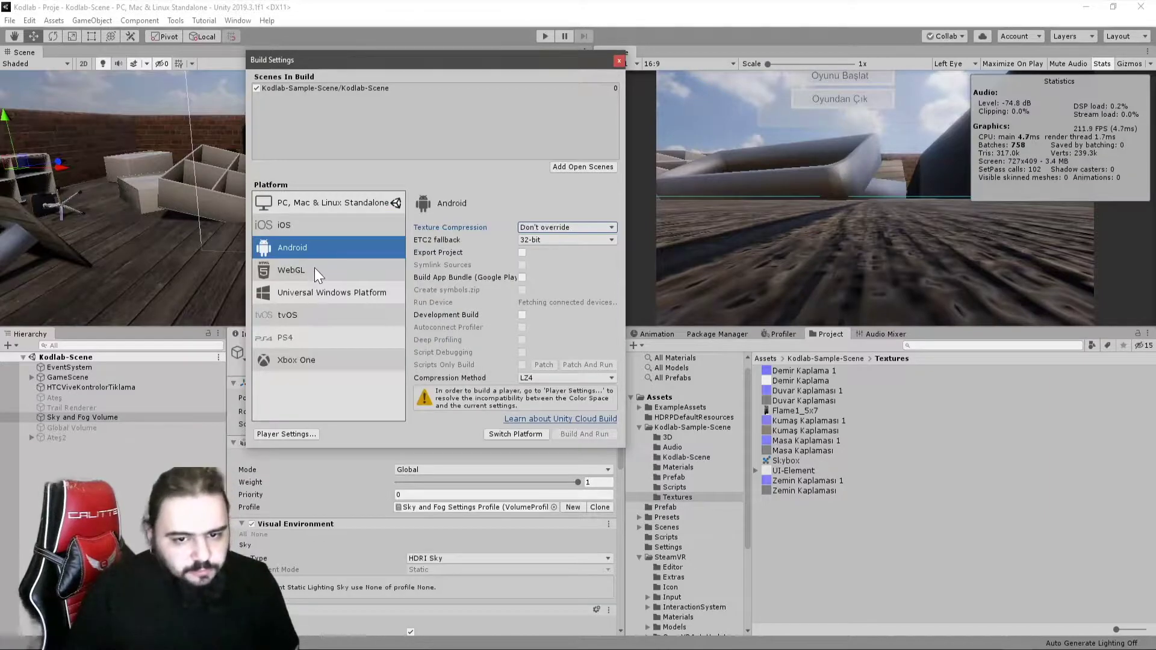
{"action": "left_click", "coordinate": [315, 269]}
{"action": "left_click", "coordinate": [308, 265]}
{"action": "left_click", "coordinate": [312, 281]}
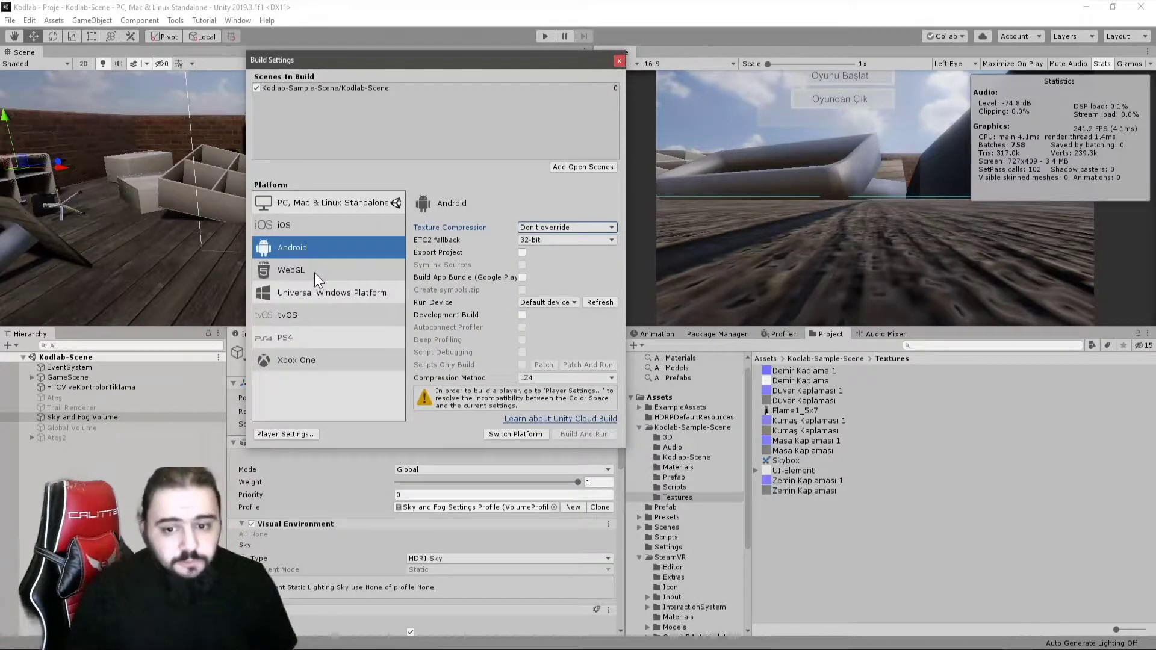
{"action": "left_click", "coordinate": [312, 269]}
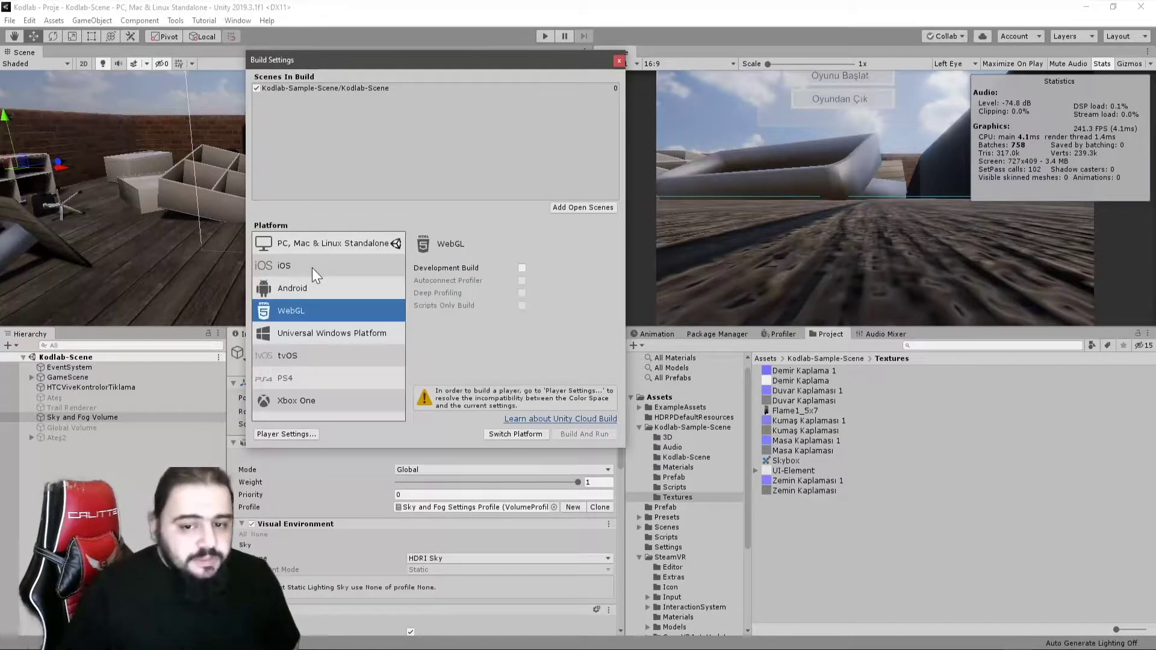
{"action": "left_click", "coordinate": [338, 330]}
{"action": "left_click", "coordinate": [321, 311]}
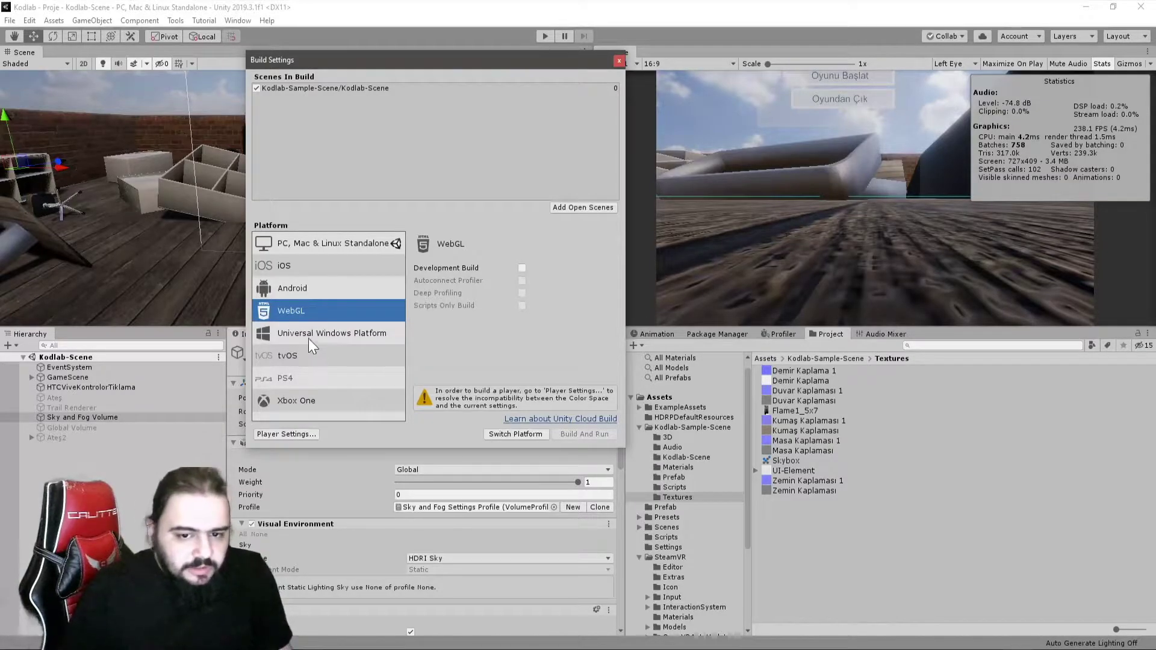
{"action": "left_click", "coordinate": [310, 337]}
{"action": "left_click", "coordinate": [318, 244]}
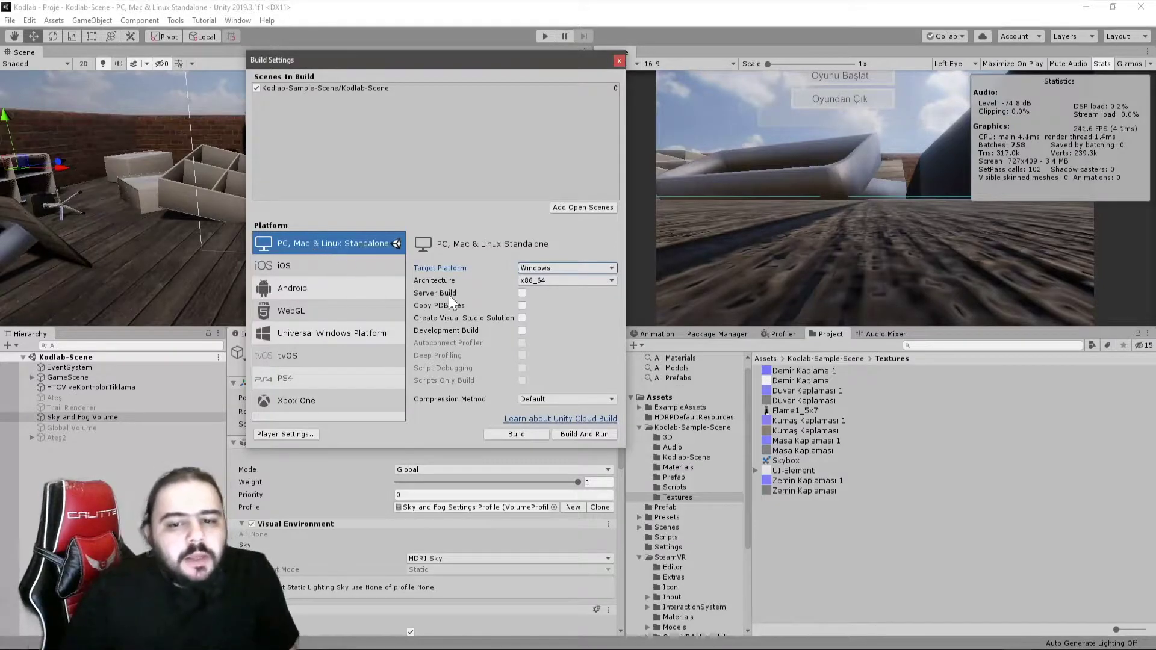
{"action": "left_click", "coordinate": [546, 280]}
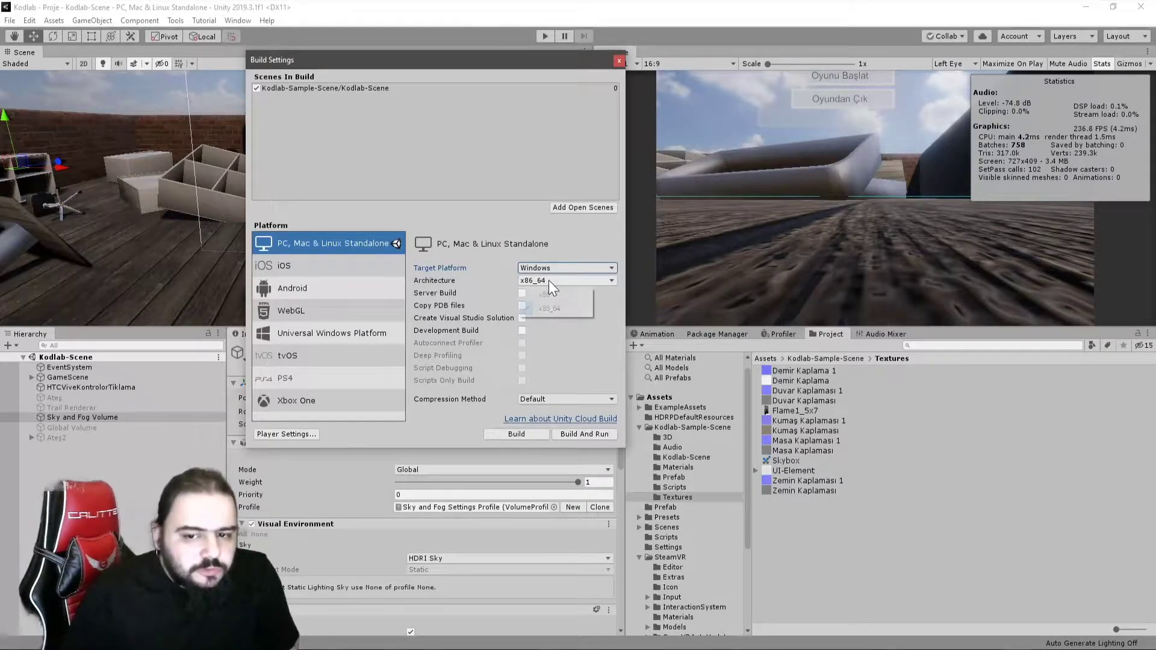
{"action": "left_click", "coordinate": [494, 287]}
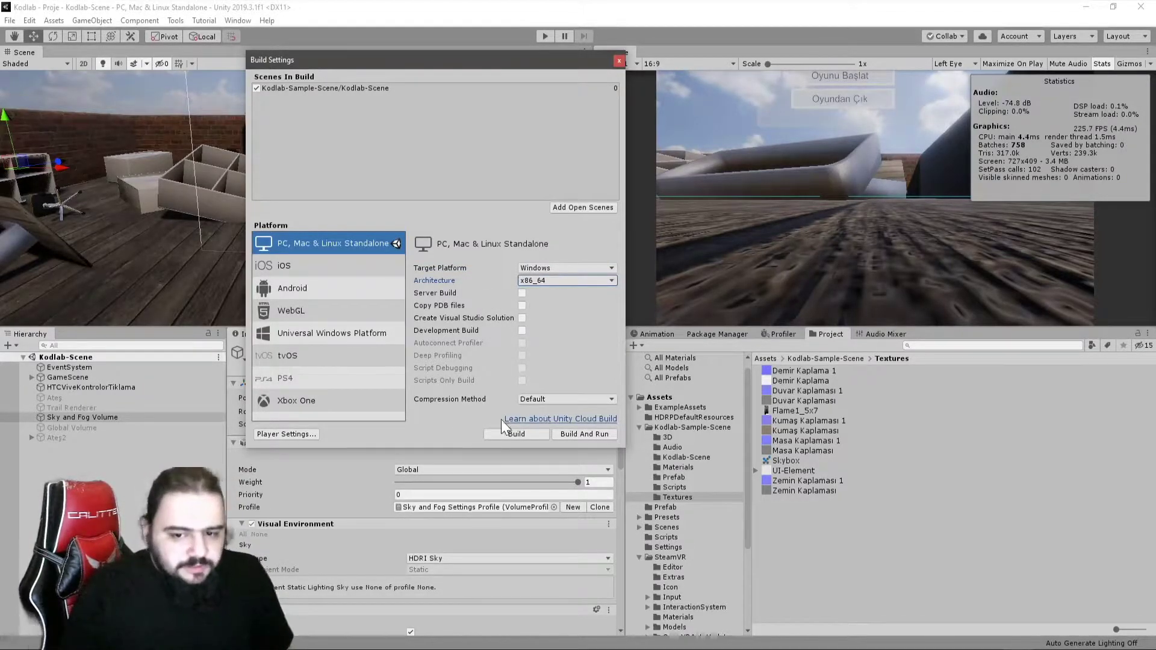
{"action": "left_click", "coordinate": [504, 434]}
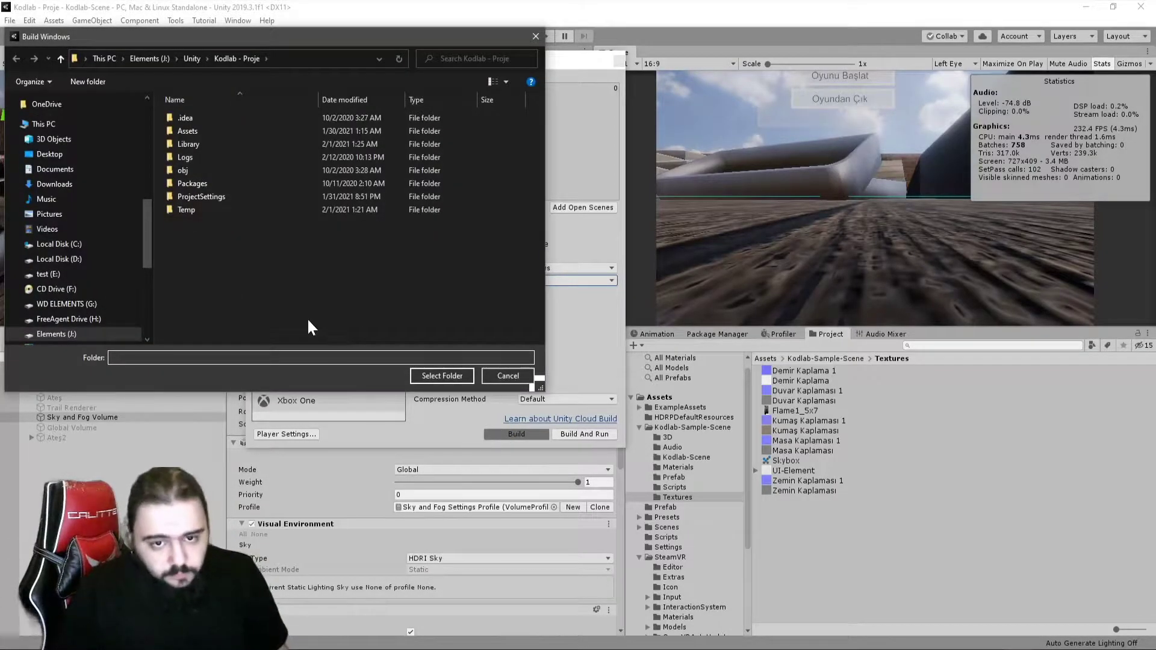
- Create a new BUILD folder in the project folder and select it as the build destination
{"action": "right_click", "coordinate": [254, 295]}
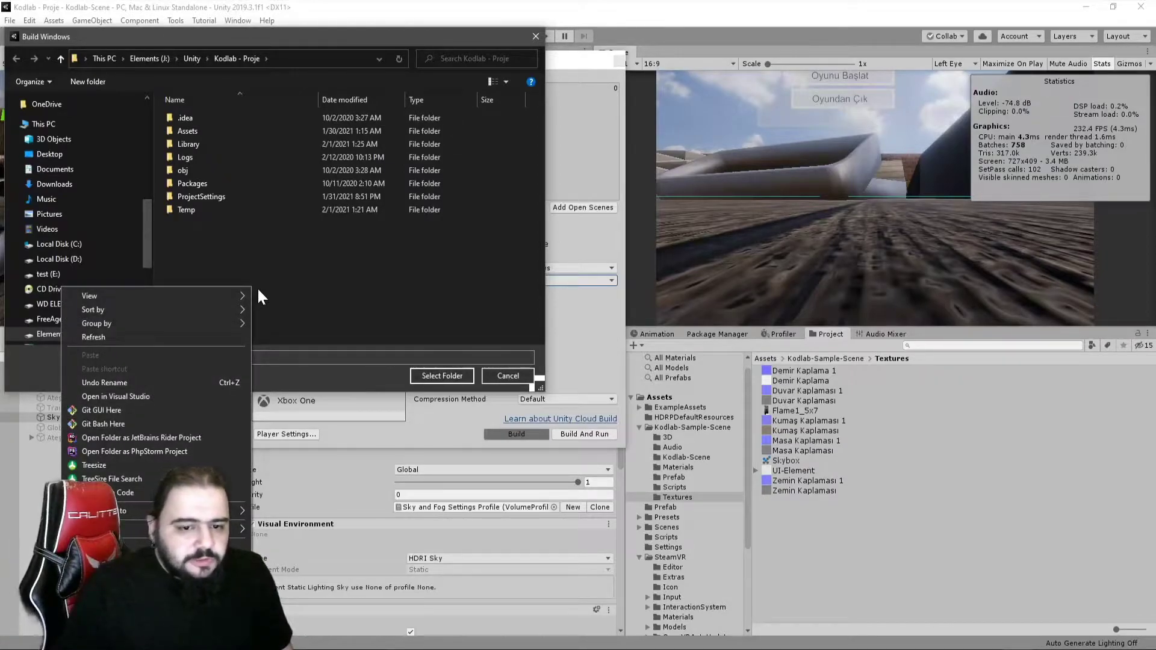
{"action": "mouse_move", "coordinate": [150, 529]}
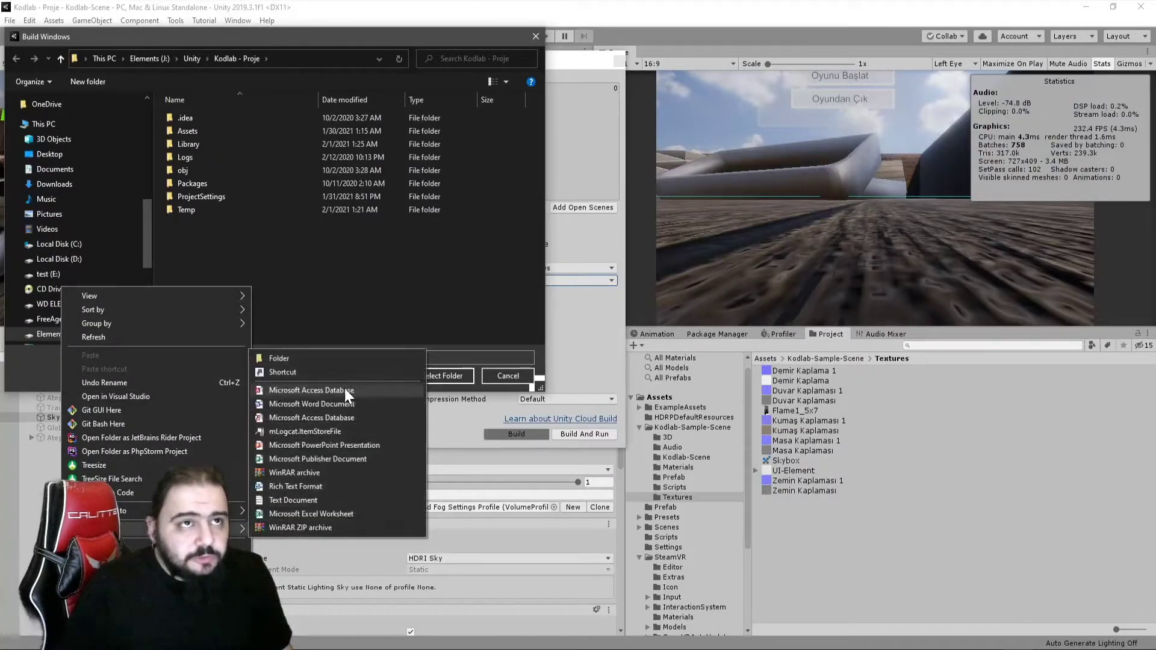
{"action": "left_click", "coordinate": [279, 358]}
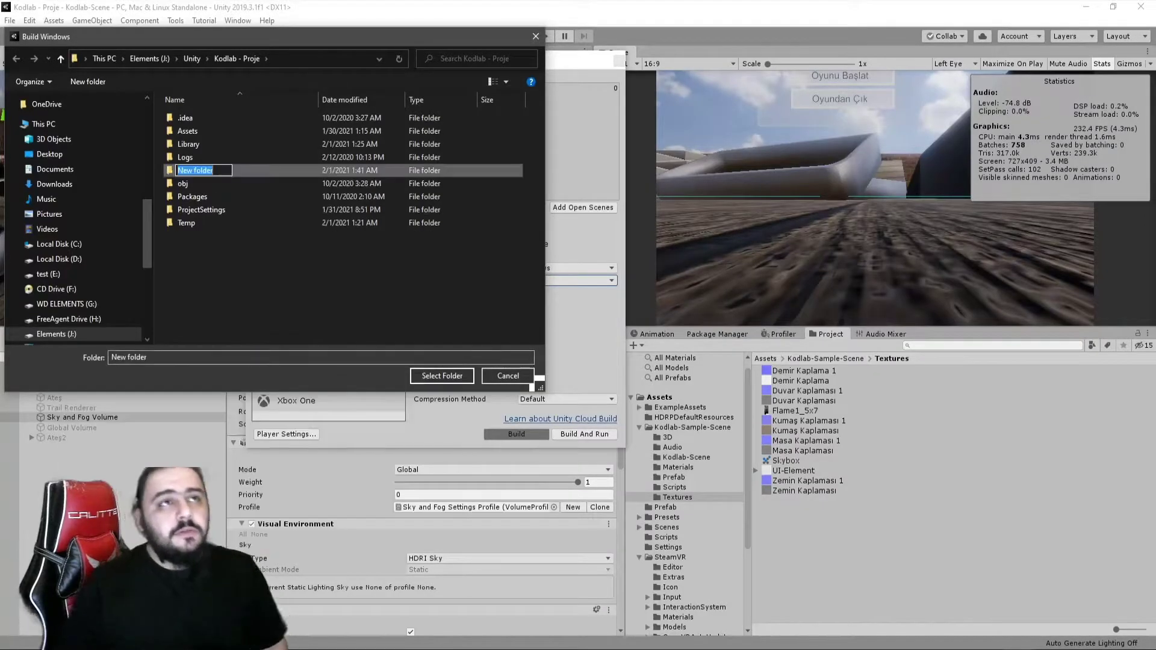
{"action": "type", "text": "BUILD"}
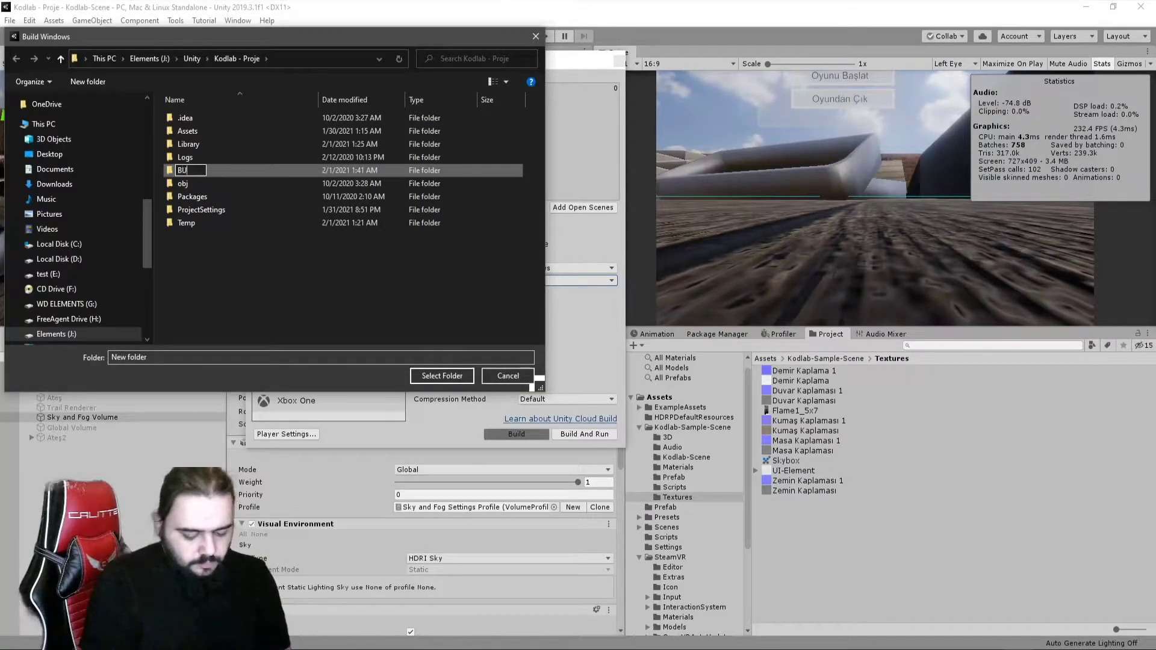
{"action": "key", "text": "Return"}
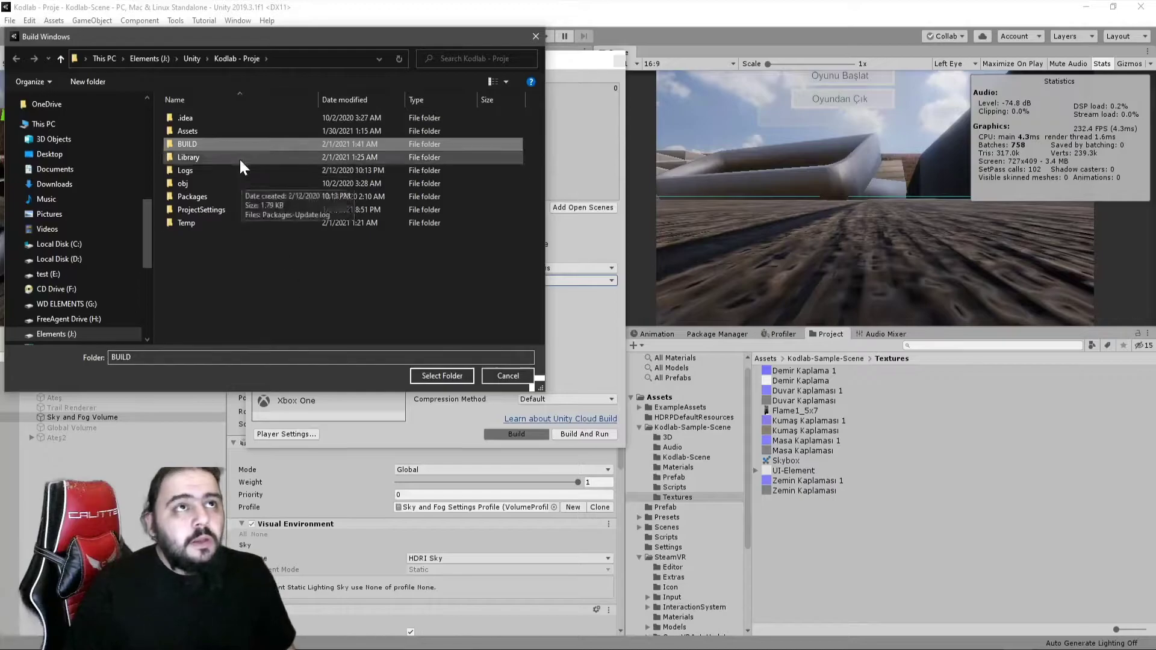
{"action": "double_click", "coordinate": [228, 142]}
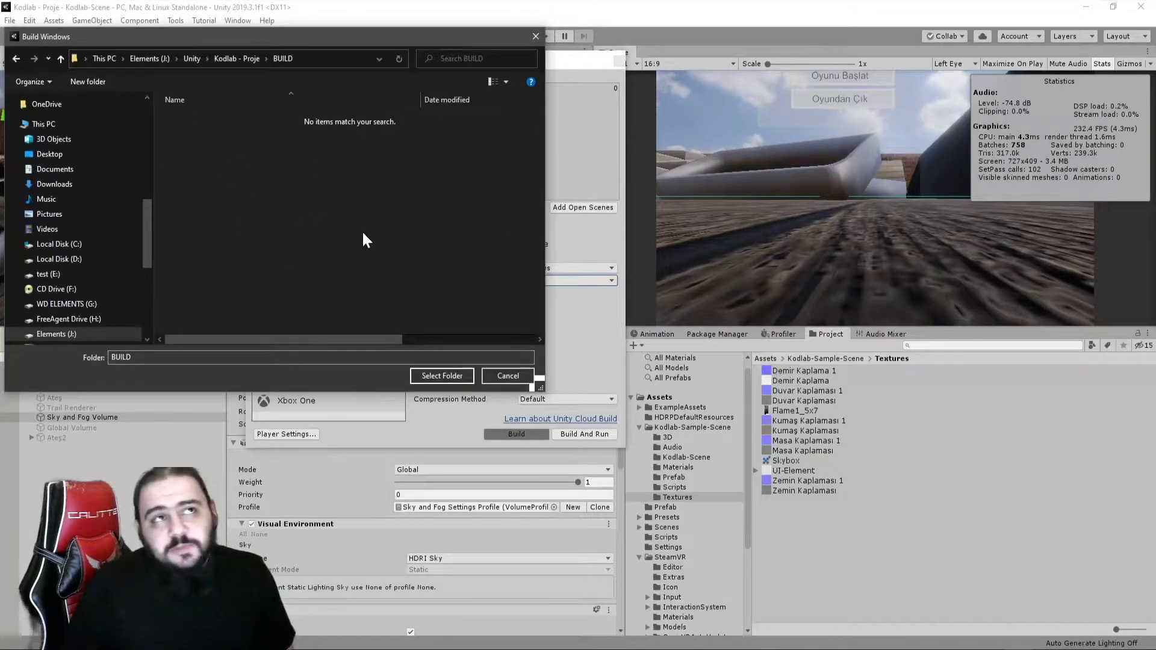
{"action": "left_click", "coordinate": [444, 376]}
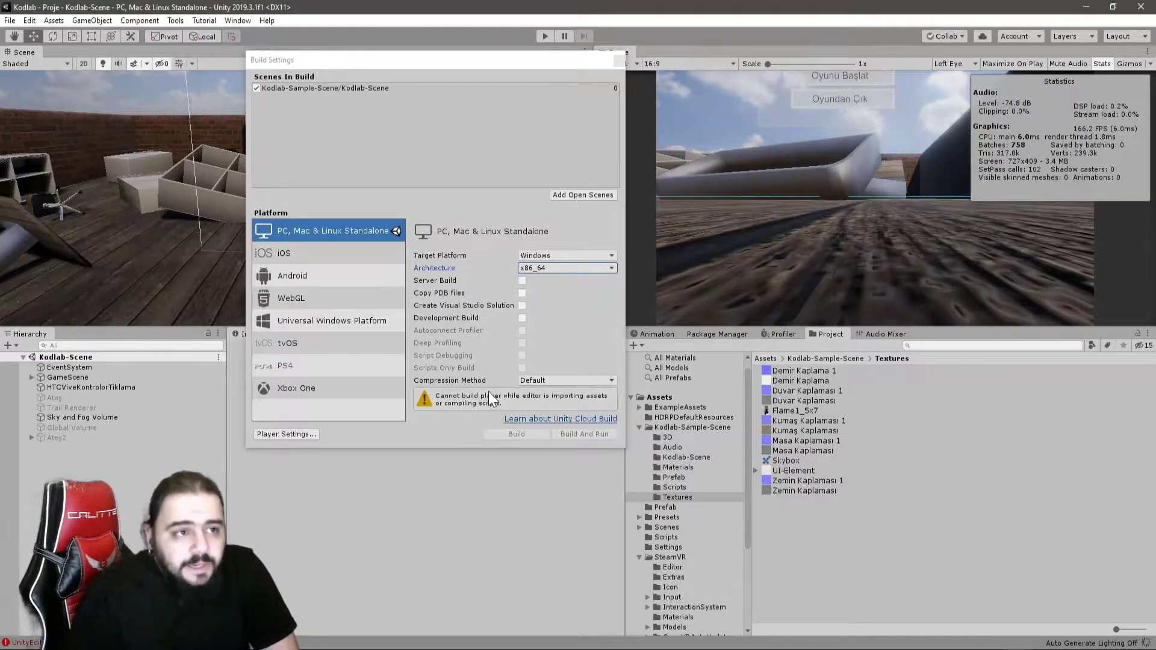
- Move the Build Settings window aside to uncover the scene view
{"action": "left_click_drag", "start_coordinate": [427, 63], "coordinate": [650, 111]}
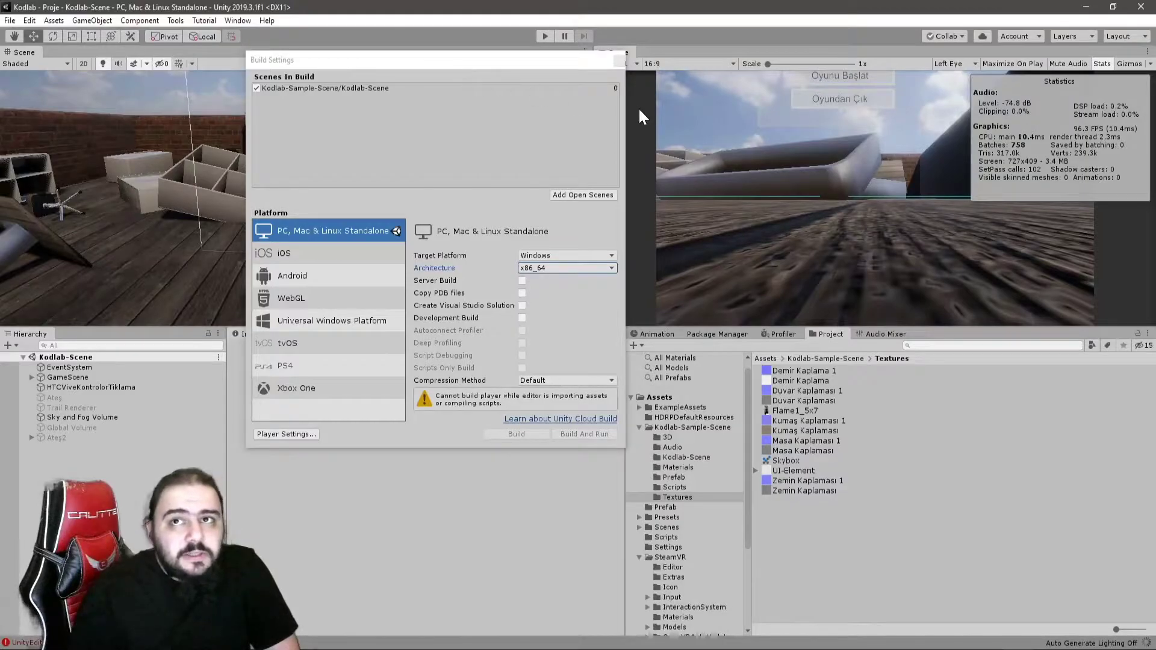
{"action": "left_click_drag", "start_coordinate": [563, 108], "coordinate": [750, 115]}
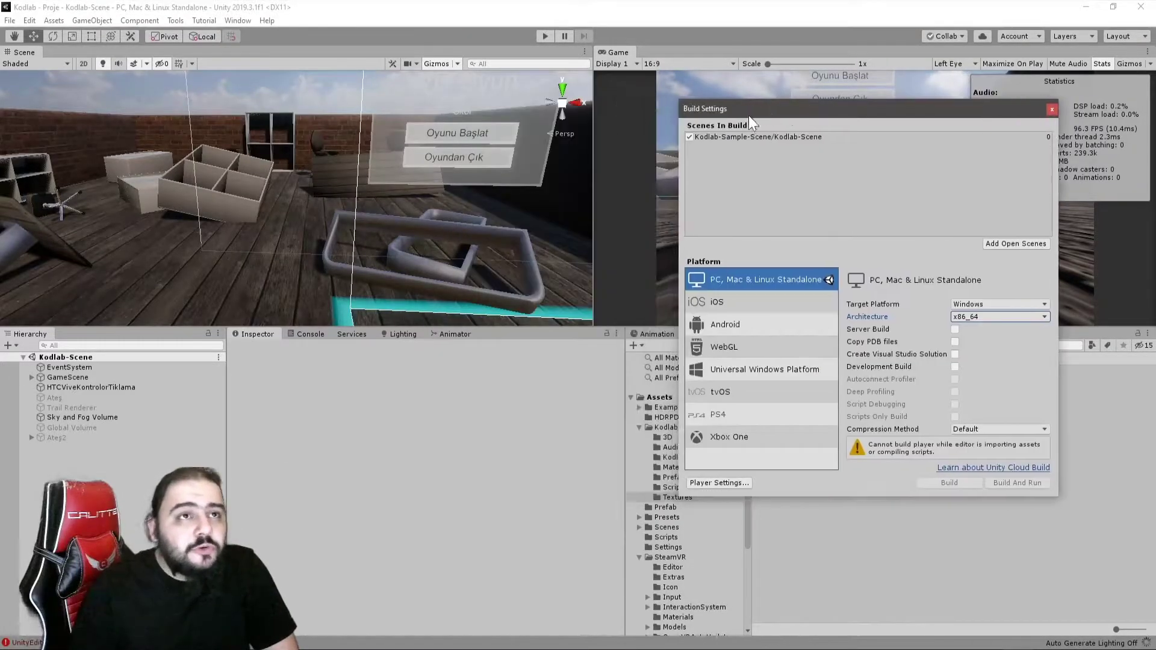
- Inspect the ReplaceWithPrefab compile errors and delete the ReplaceWithPrefab.cs script
{"action": "left_click", "coordinate": [305, 336]}
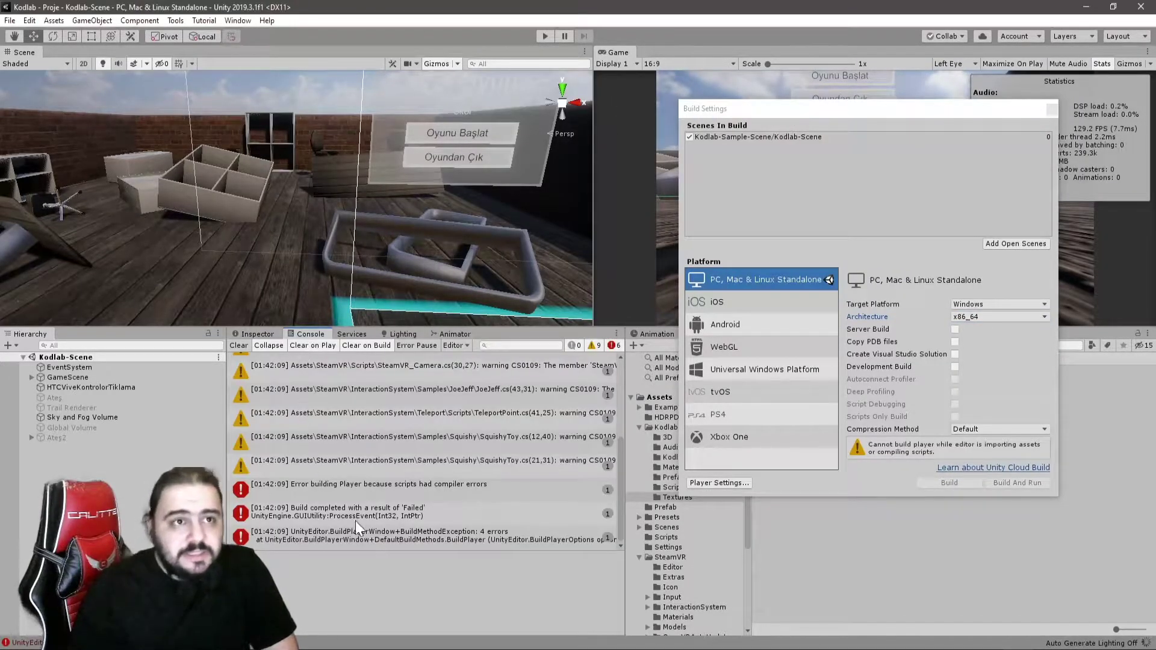
{"action": "scroll", "coordinate": [375, 526], "scroll_direction": "up", "scroll_amount": 5}
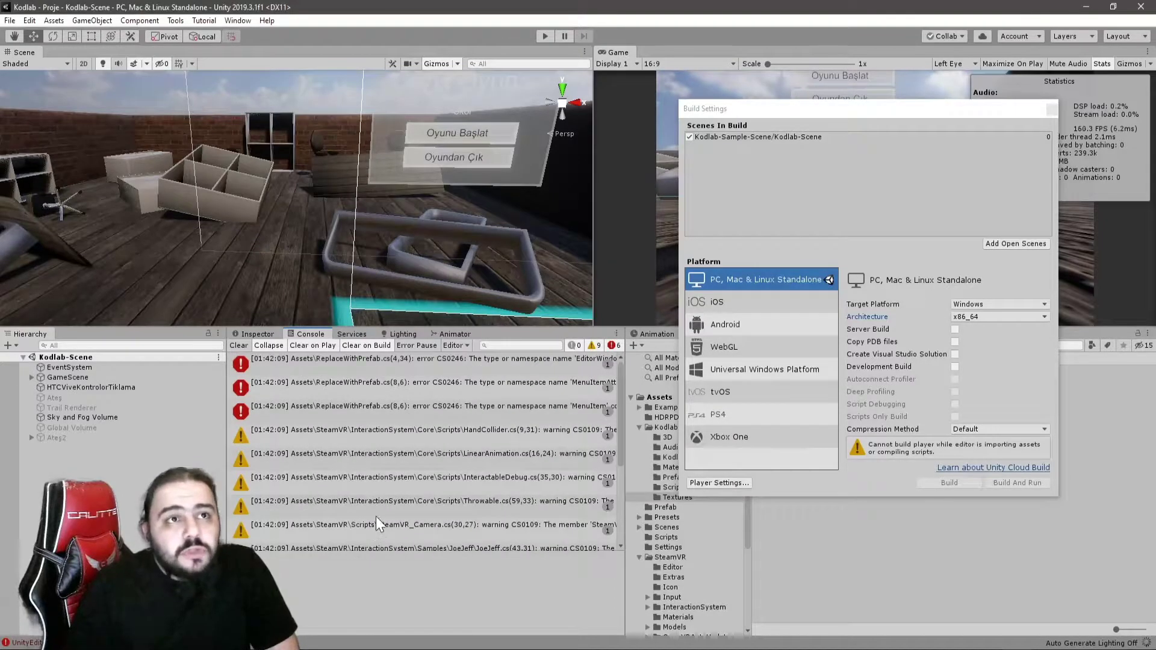
{"action": "left_click", "coordinate": [417, 359]}
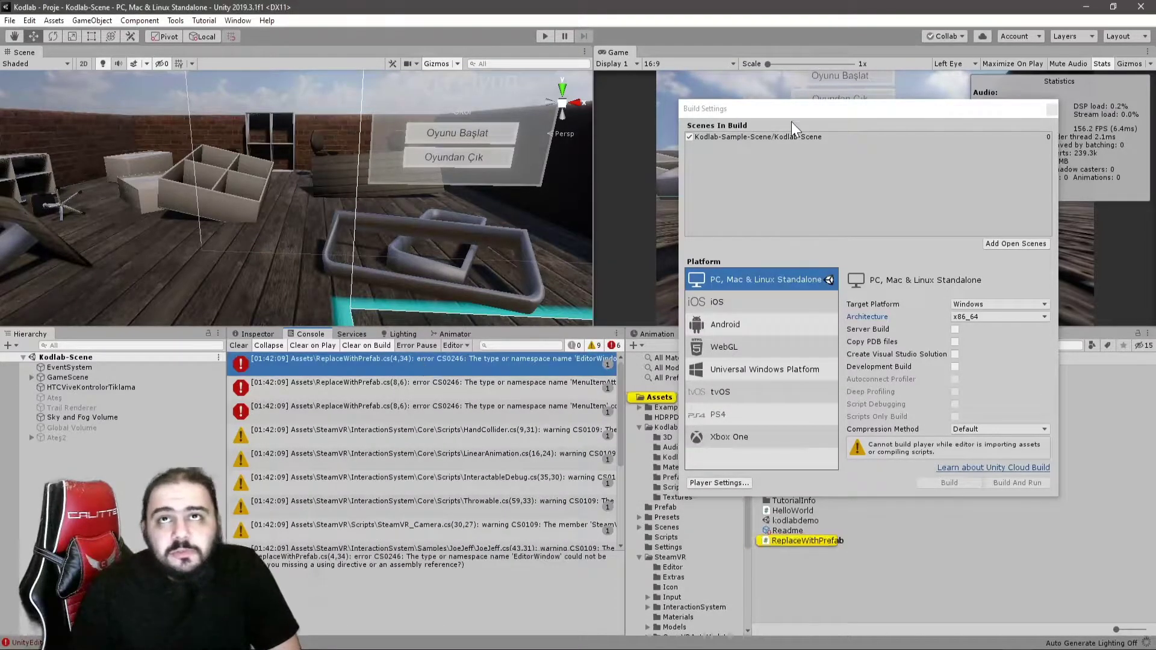
{"action": "left_click_drag", "start_coordinate": [792, 117], "coordinate": [368, 100]}
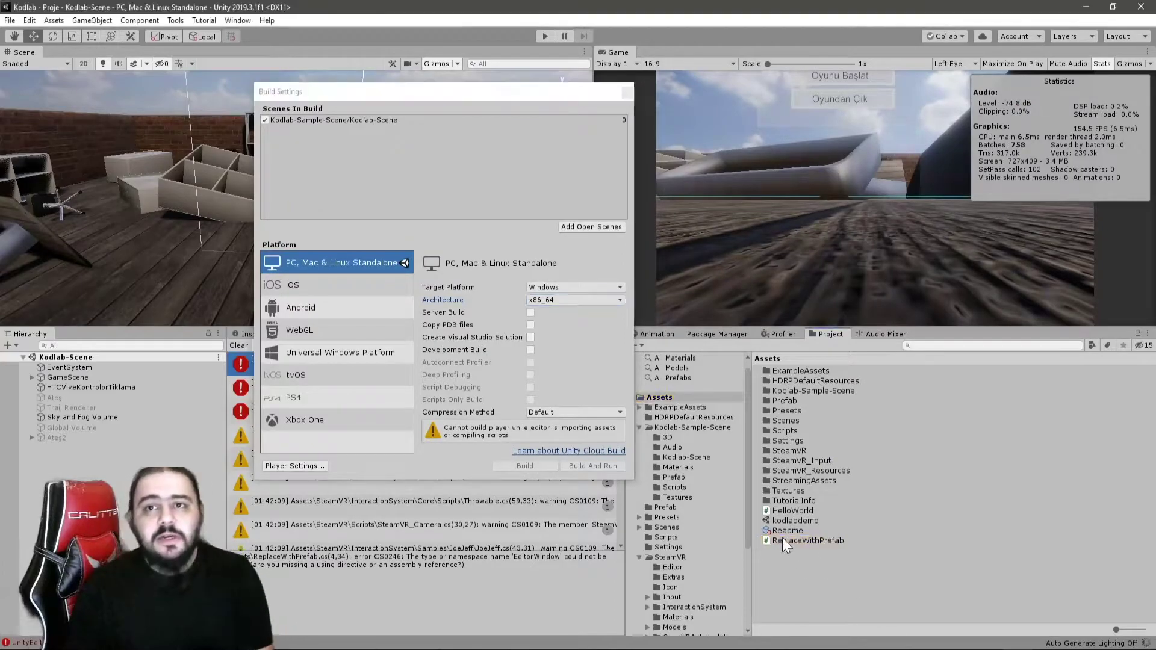
{"action": "left_click", "coordinate": [798, 542]}
{"action": "key", "text": "Delete"}
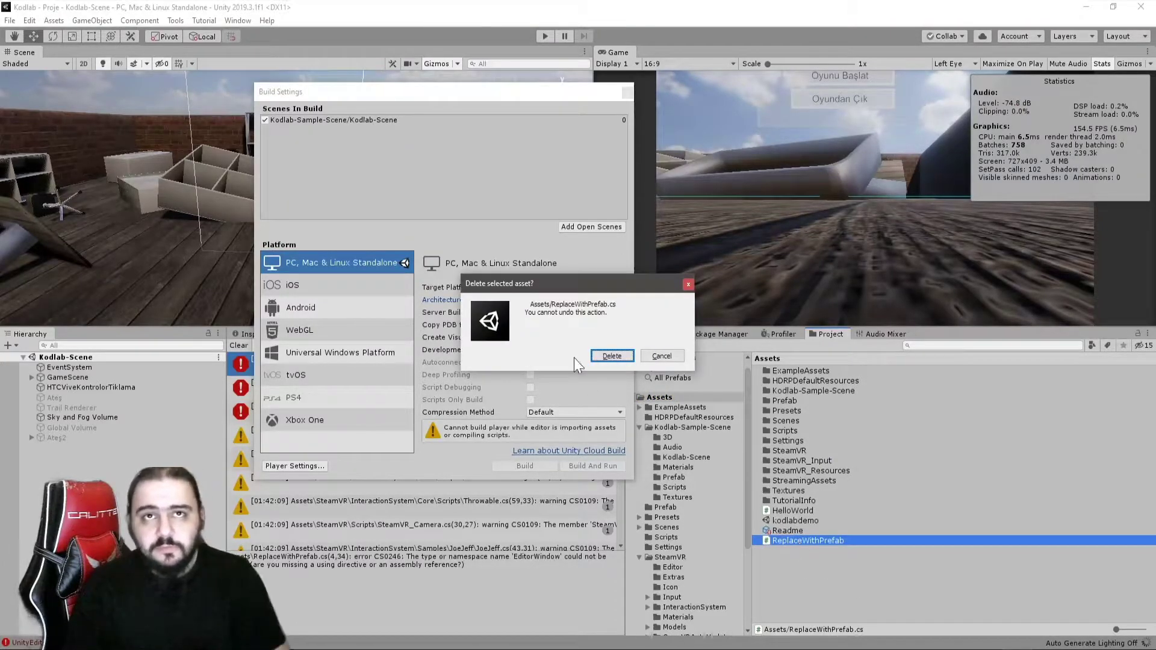
{"action": "left_click", "coordinate": [610, 357]}
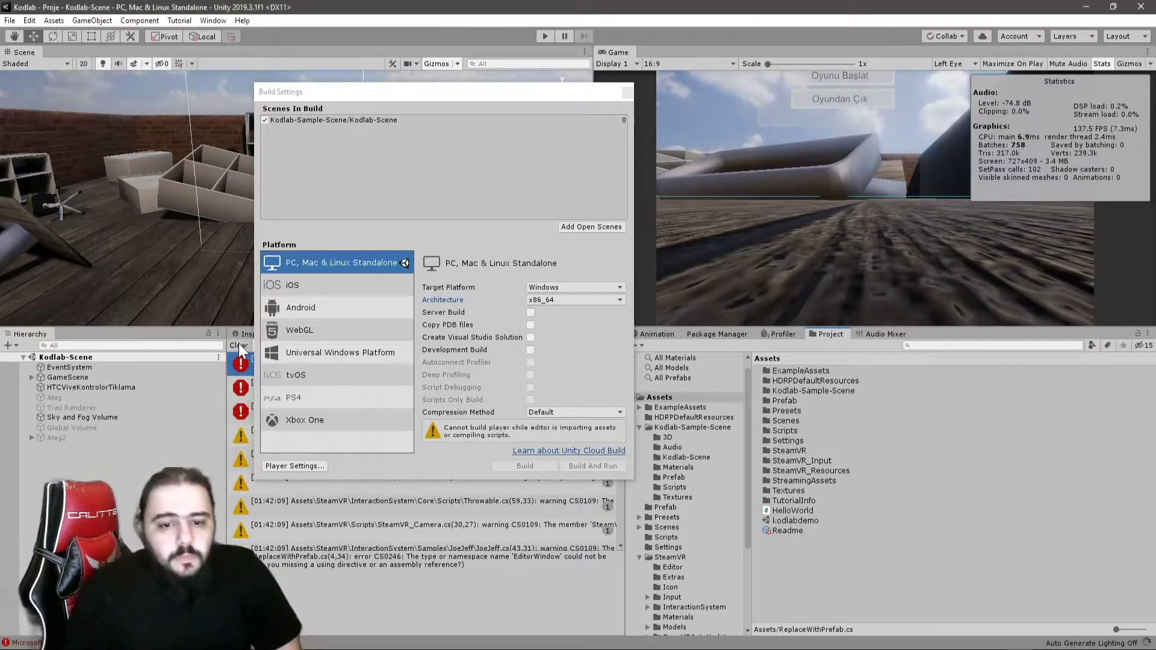
- Clear the Console and build the Windows player into the BUILD folder
{"action": "left_click", "coordinate": [232, 345]}
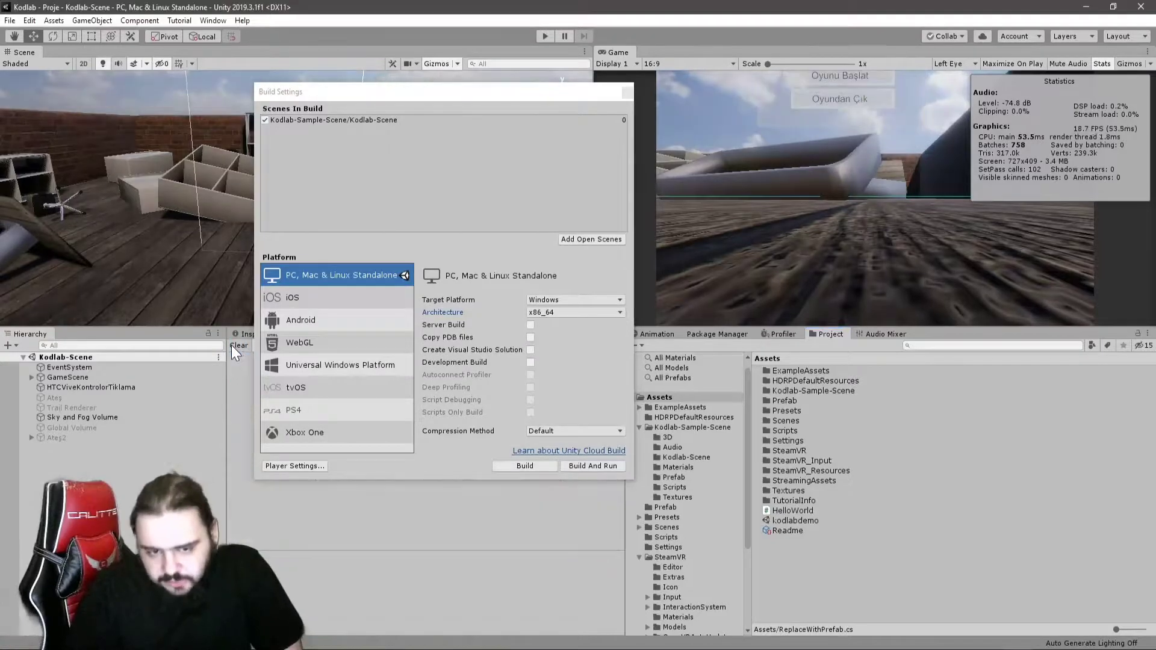
{"action": "left_click", "coordinate": [498, 465]}
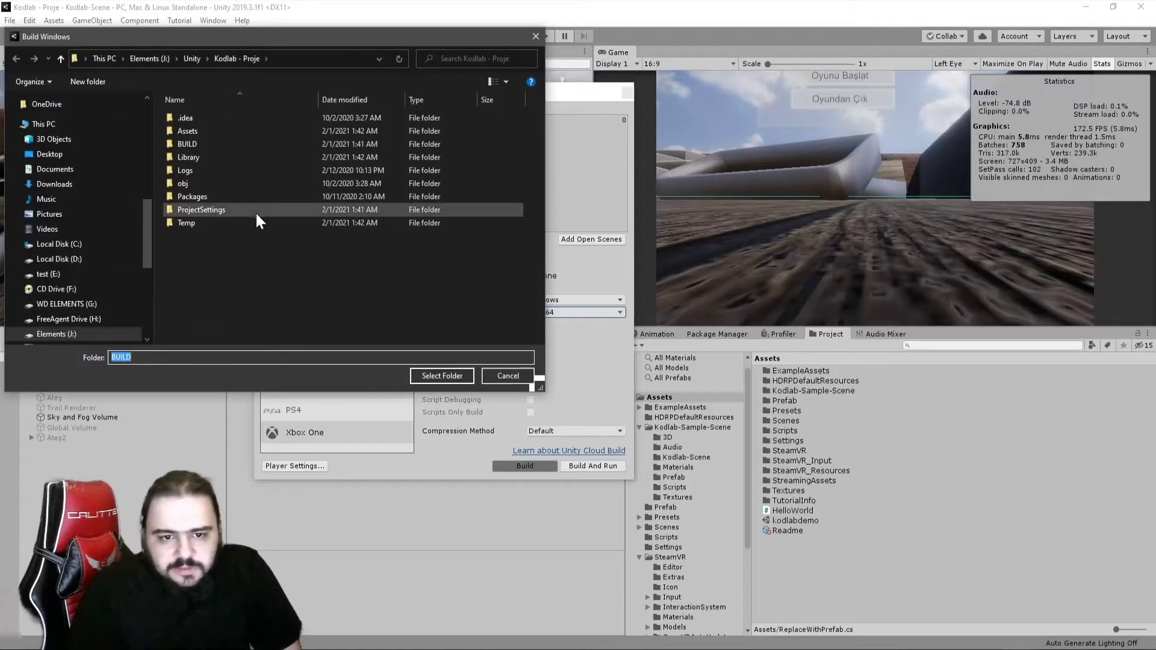
{"action": "double_click", "coordinate": [211, 146]}
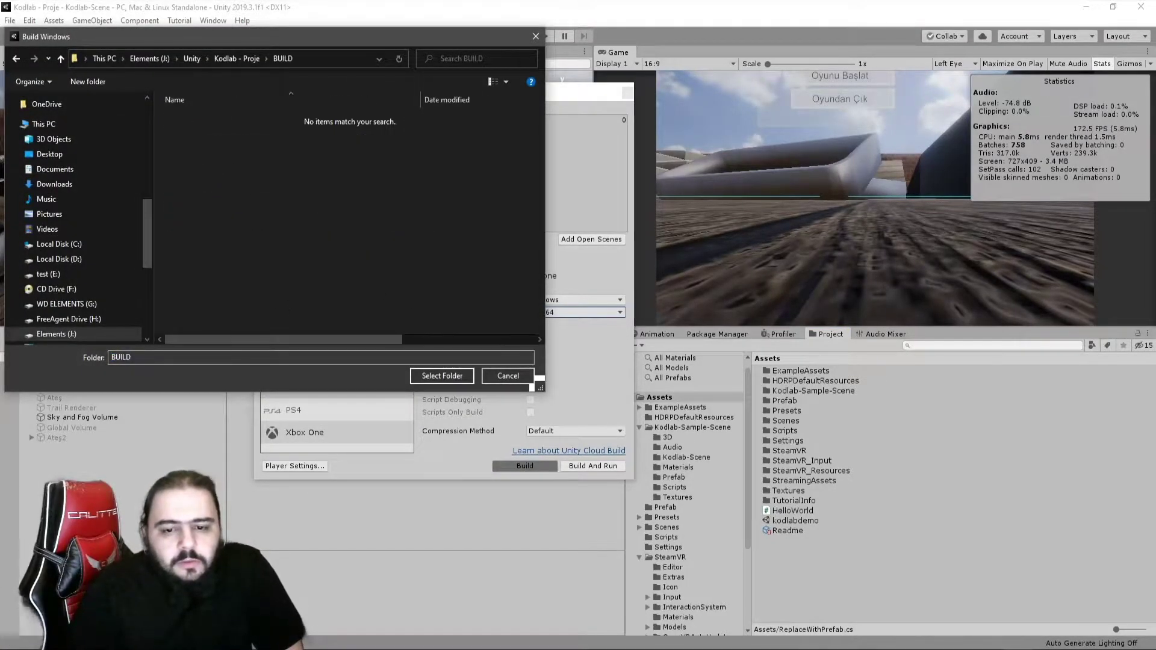
{"action": "left_click", "coordinate": [440, 379]}
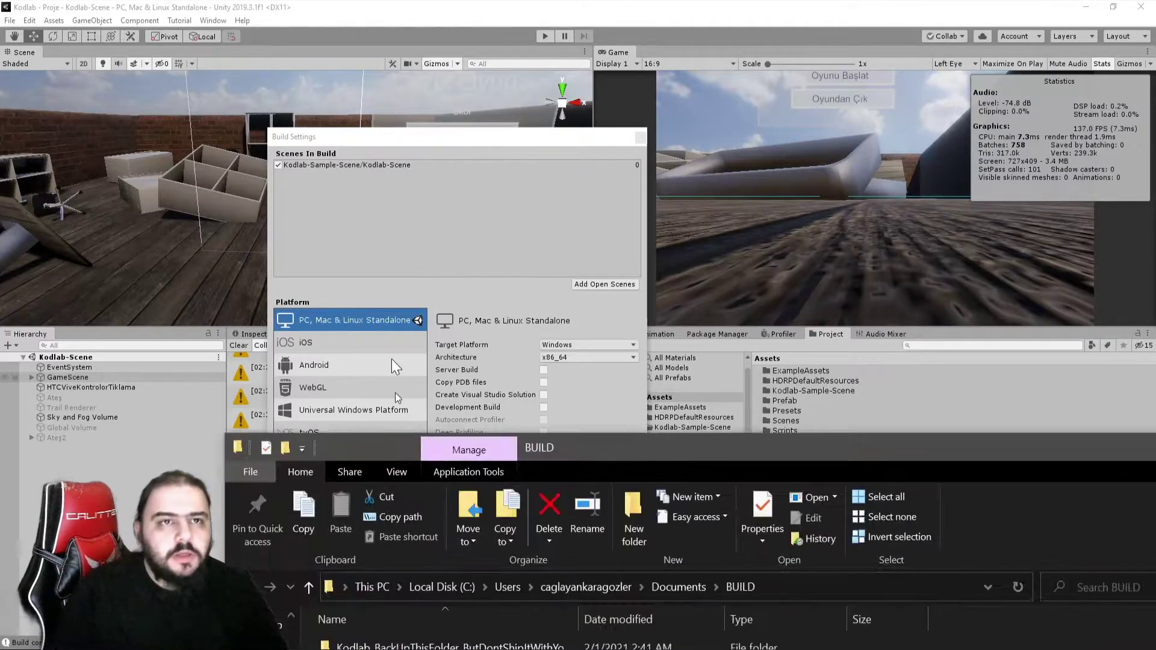
- Test-run Kodlab.exe from the BUILD folder, close it, and return to Unity's Build Settings
{"action": "left_click_drag", "start_coordinate": [395, 392], "coordinate": [323, 164]}
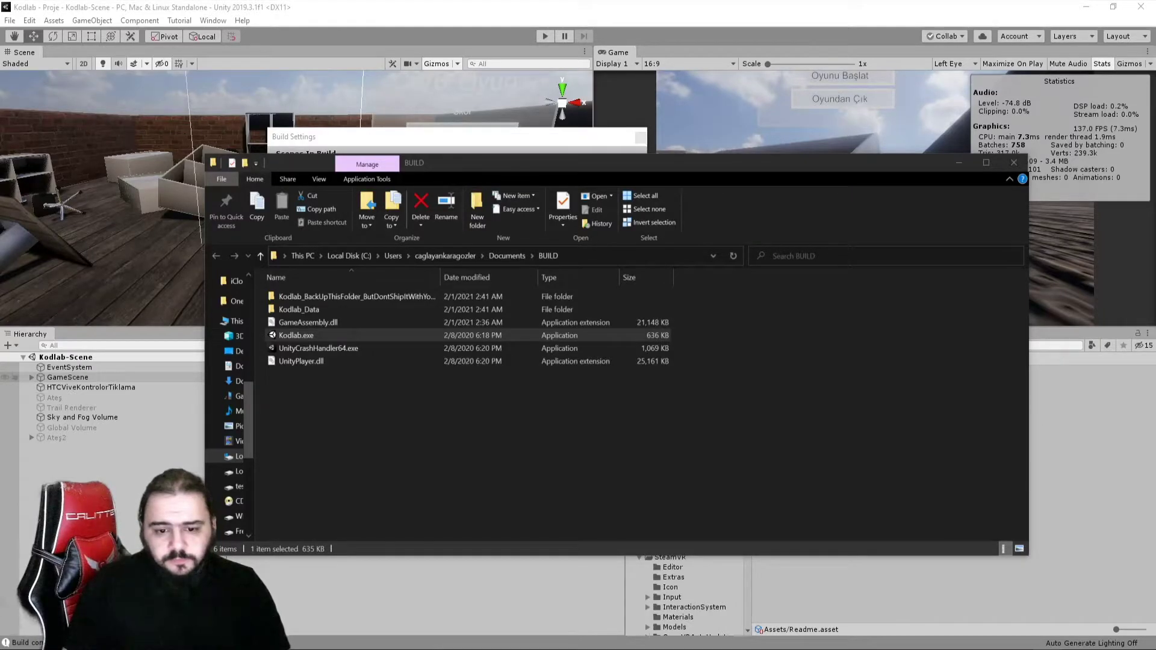
{"action": "left_click_drag", "start_coordinate": [547, 454], "coordinate": [582, 194]}
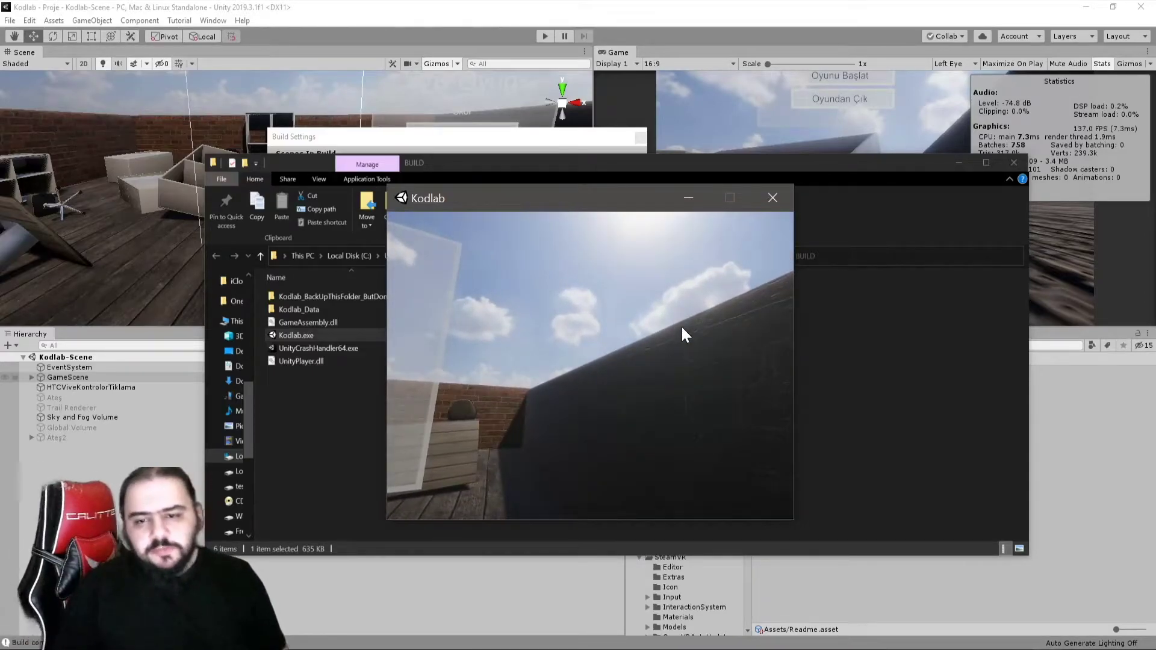
{"action": "left_click", "coordinate": [772, 198]}
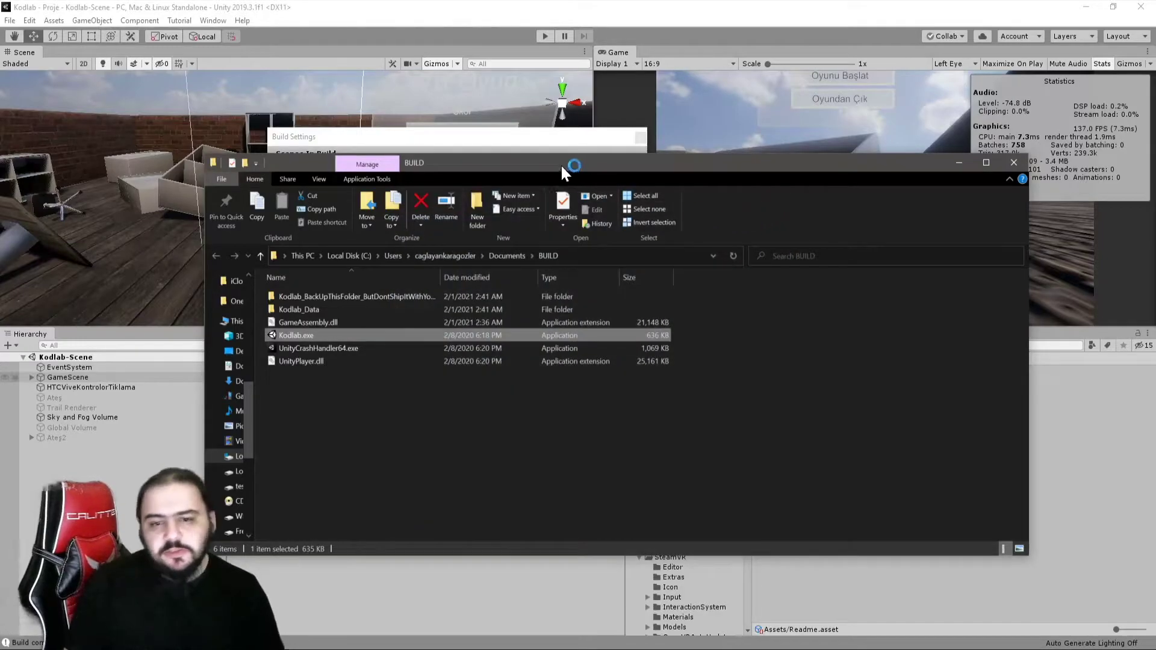
{"action": "left_click", "coordinate": [535, 139]}
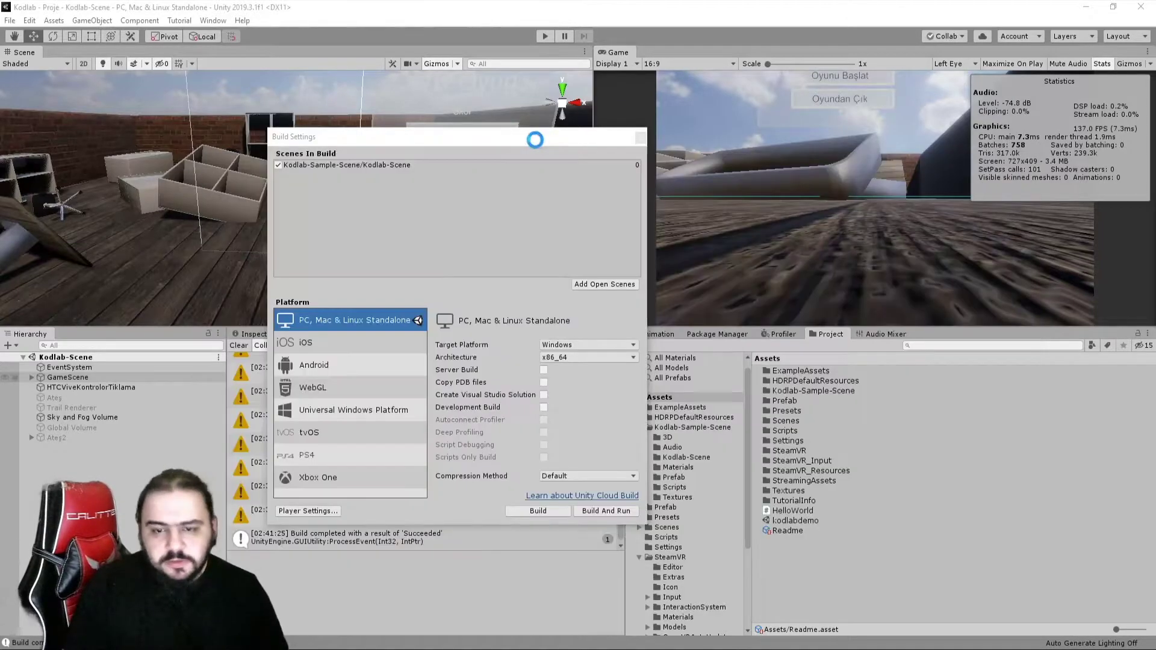
- Open Player Settings from Build Settings and maximize the Project Settings window
{"action": "left_click", "coordinate": [326, 510]}
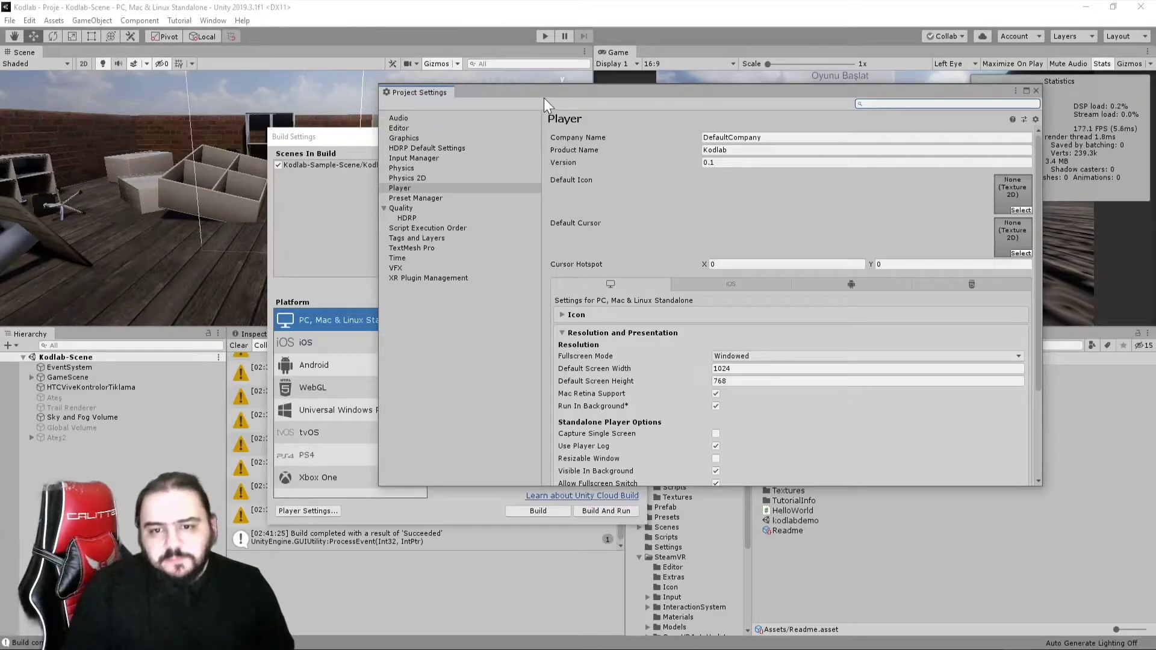
{"action": "left_click_drag", "start_coordinate": [547, 95], "coordinate": [445, 84]}
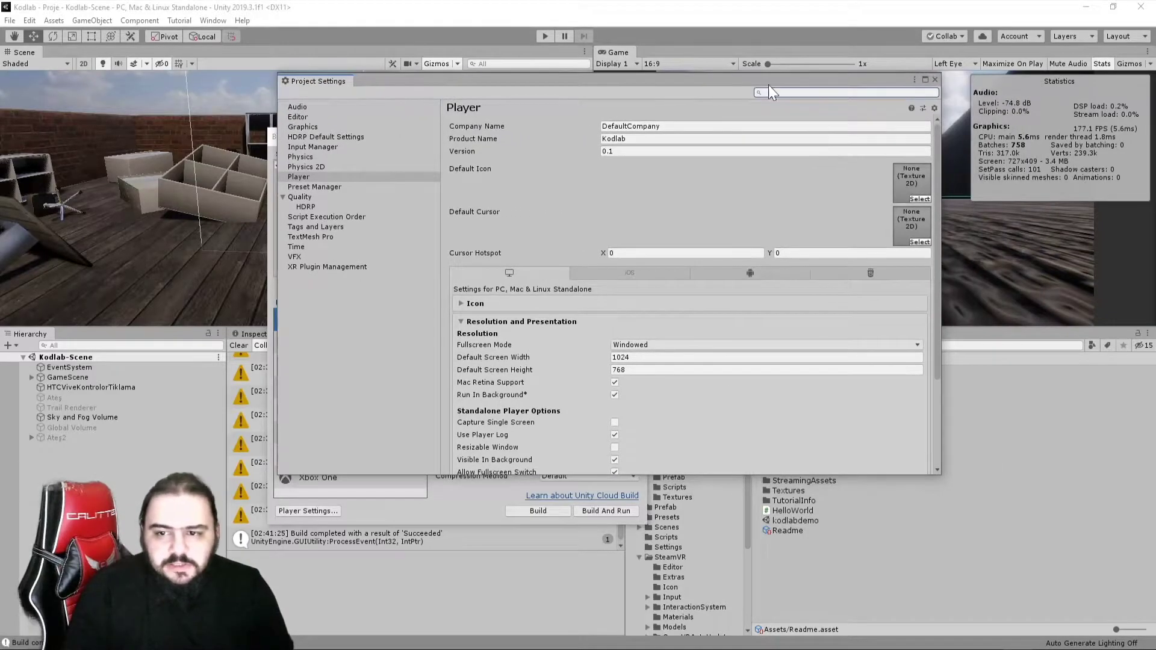
{"action": "left_click", "coordinate": [925, 81]}
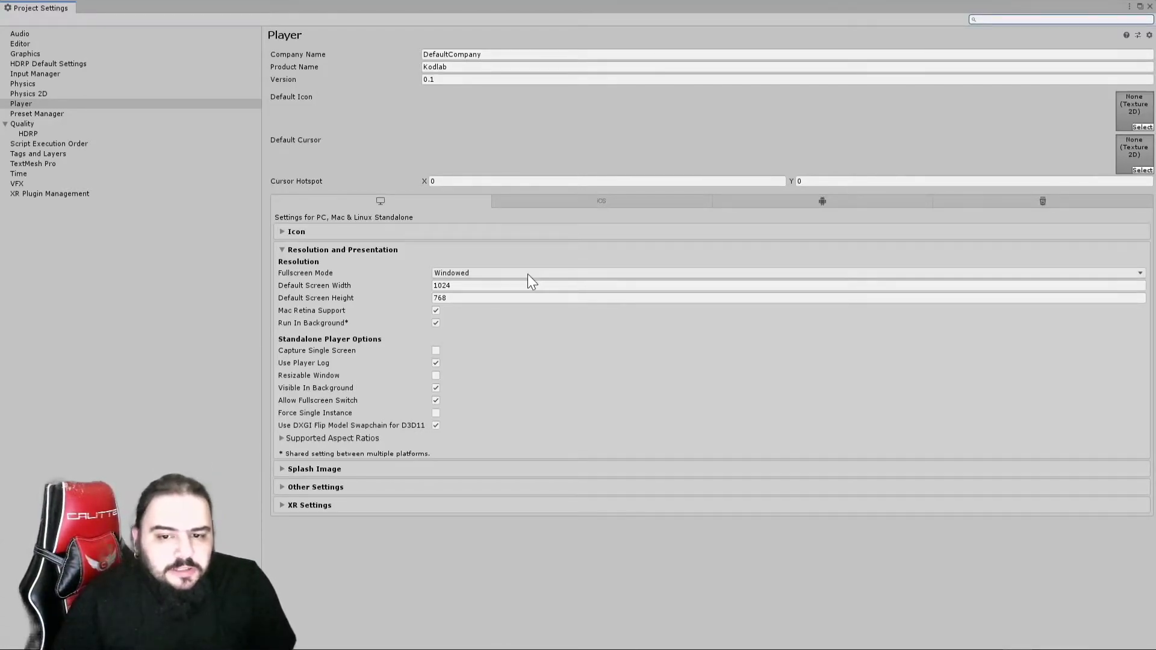
- Set Fullscreen Window with Default Is Native Resolution, then try Exclusive Fullscreen
{"action": "left_click", "coordinate": [463, 276]}
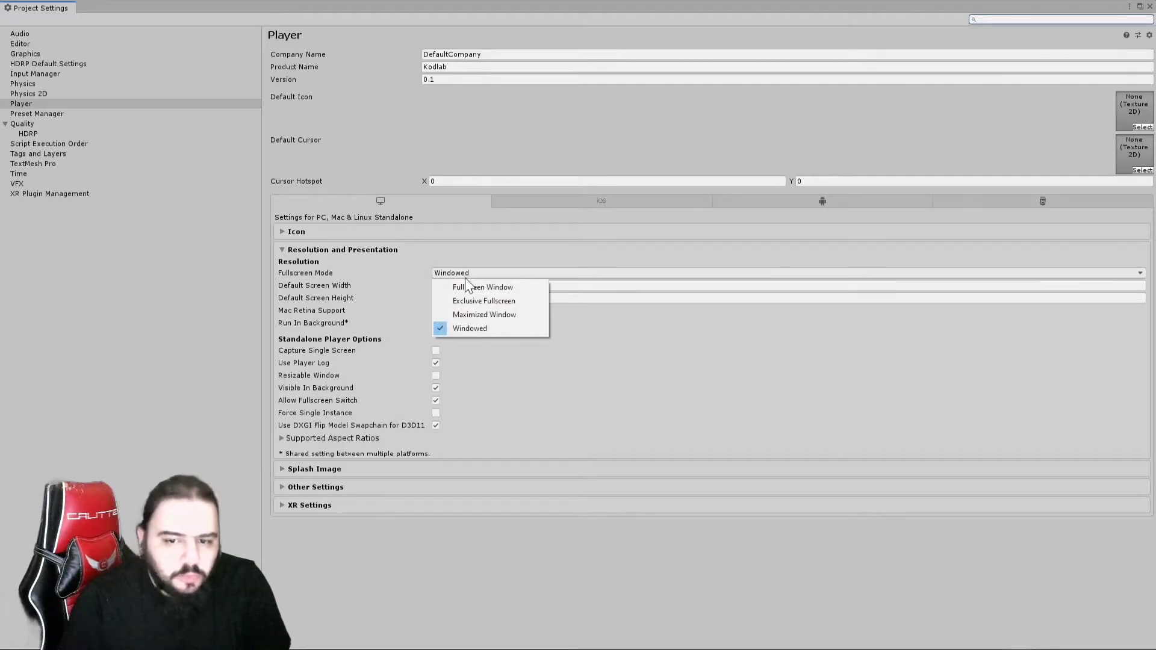
{"action": "left_click", "coordinate": [469, 286]}
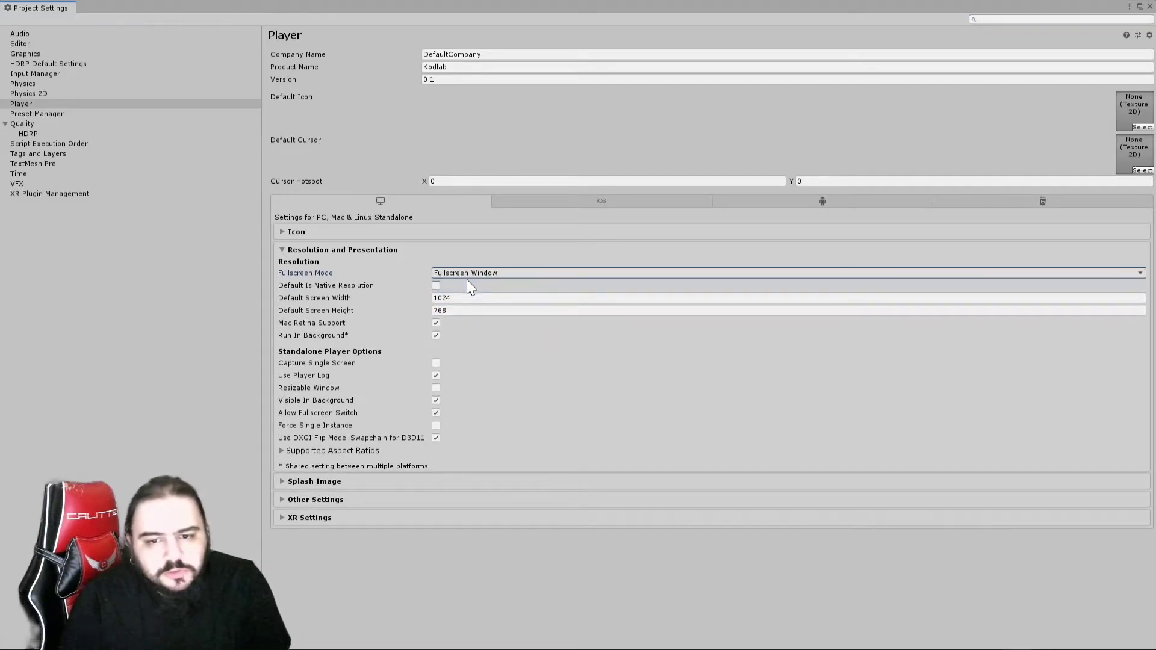
{"action": "left_click", "coordinate": [437, 285]}
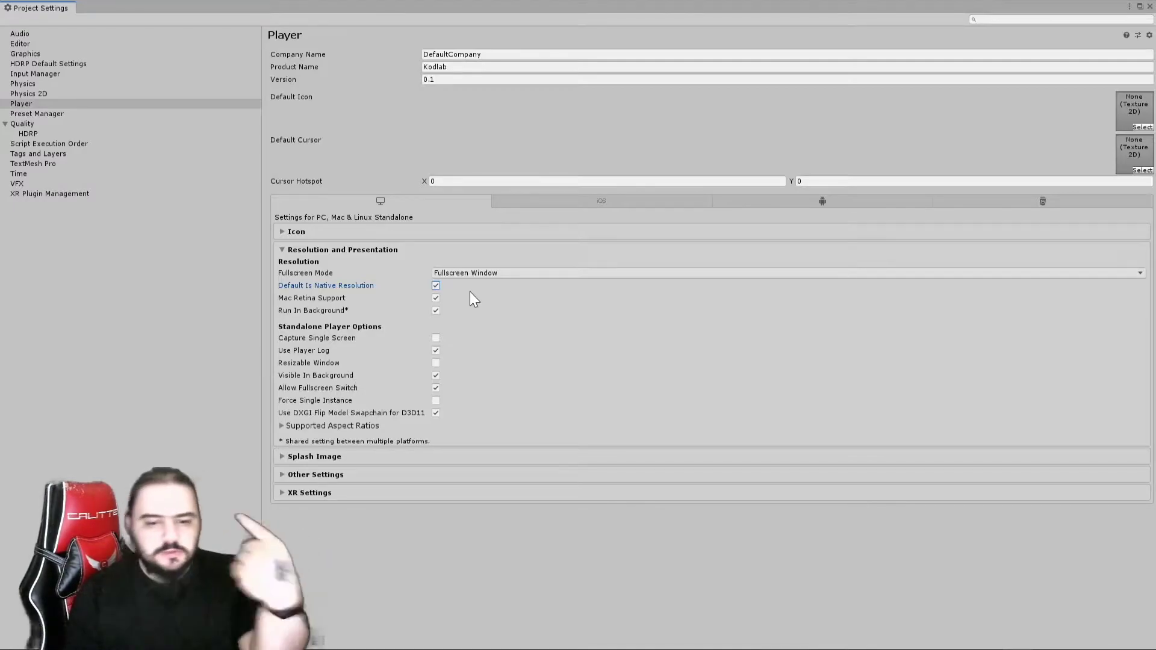
{"action": "left_click", "coordinate": [464, 274]}
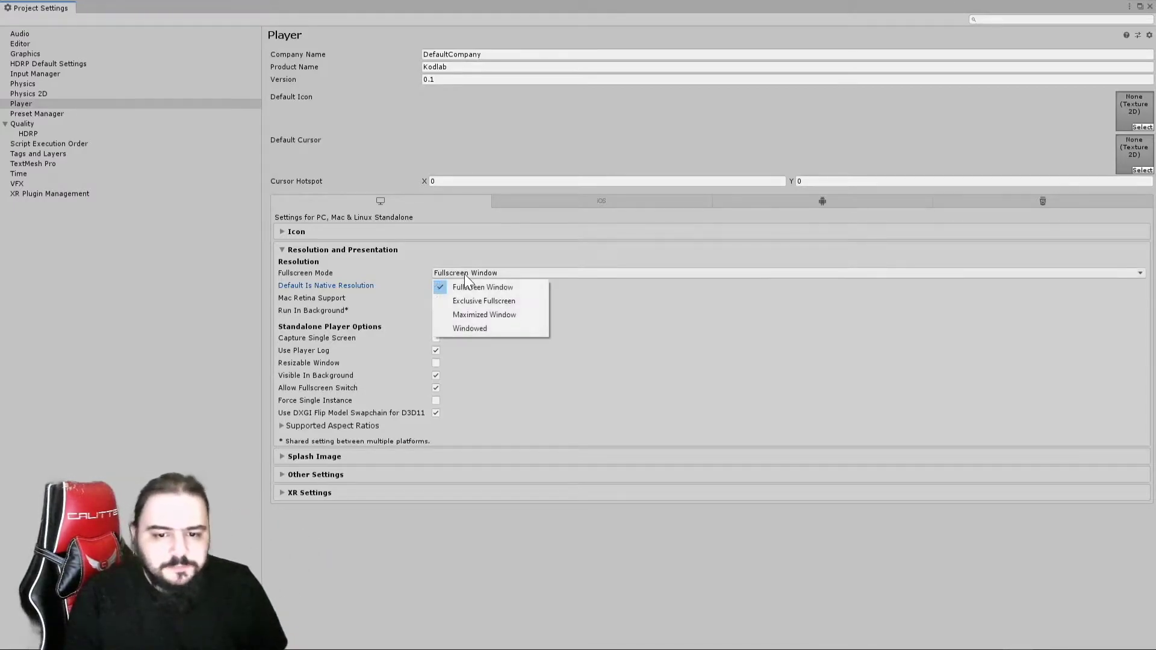
{"action": "left_click", "coordinate": [486, 300]}
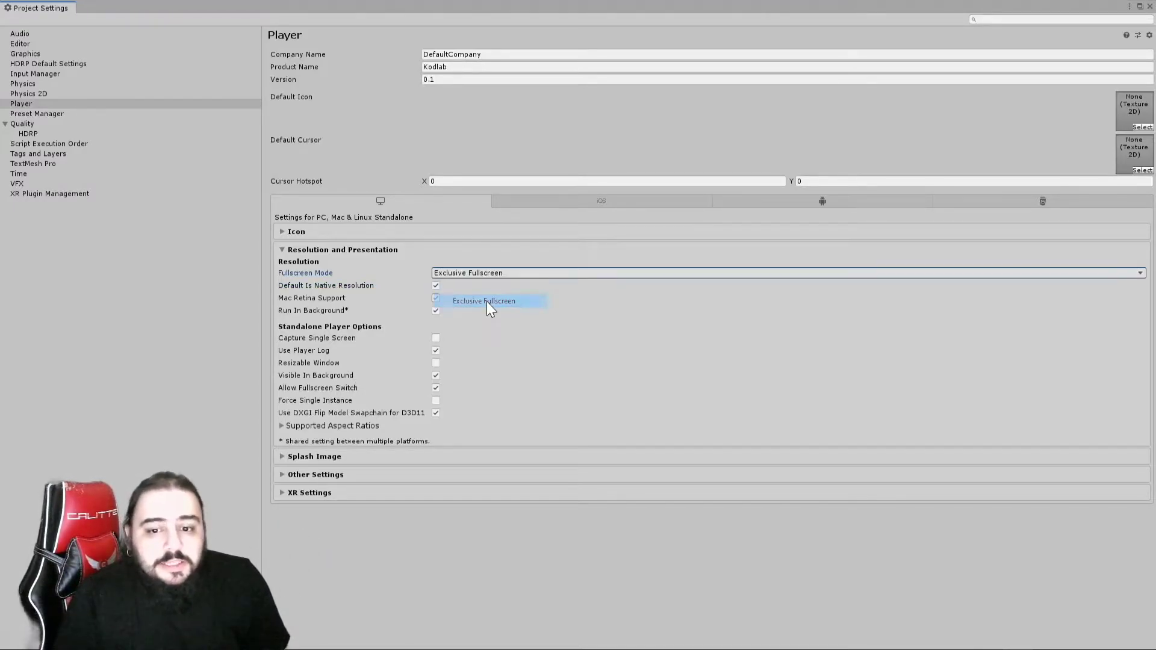
- Try Maximized Window and Windowed modes, then settle on Fullscreen Window
{"action": "left_click", "coordinate": [472, 273]}
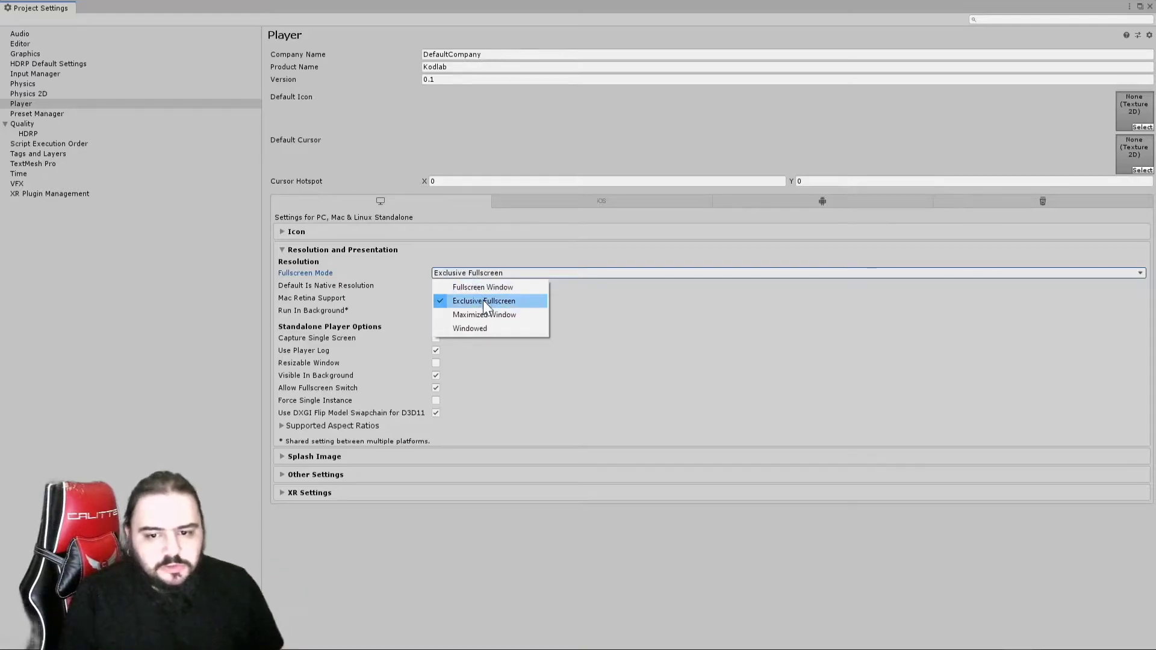
{"action": "left_click", "coordinate": [478, 314]}
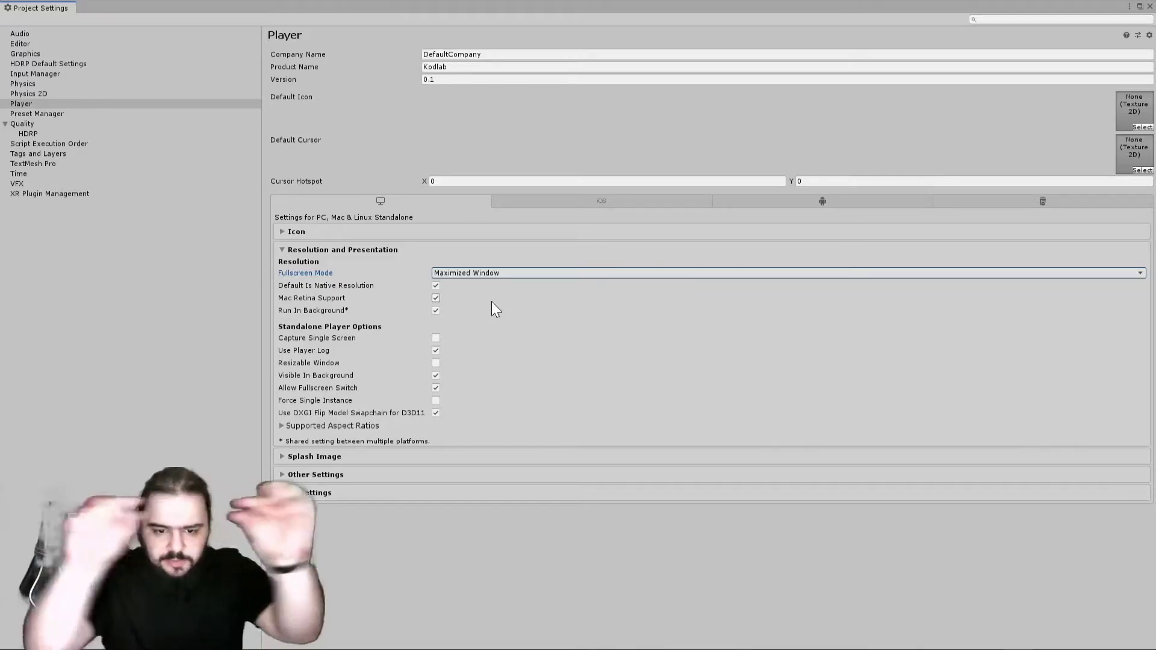
{"action": "left_click", "coordinate": [492, 274]}
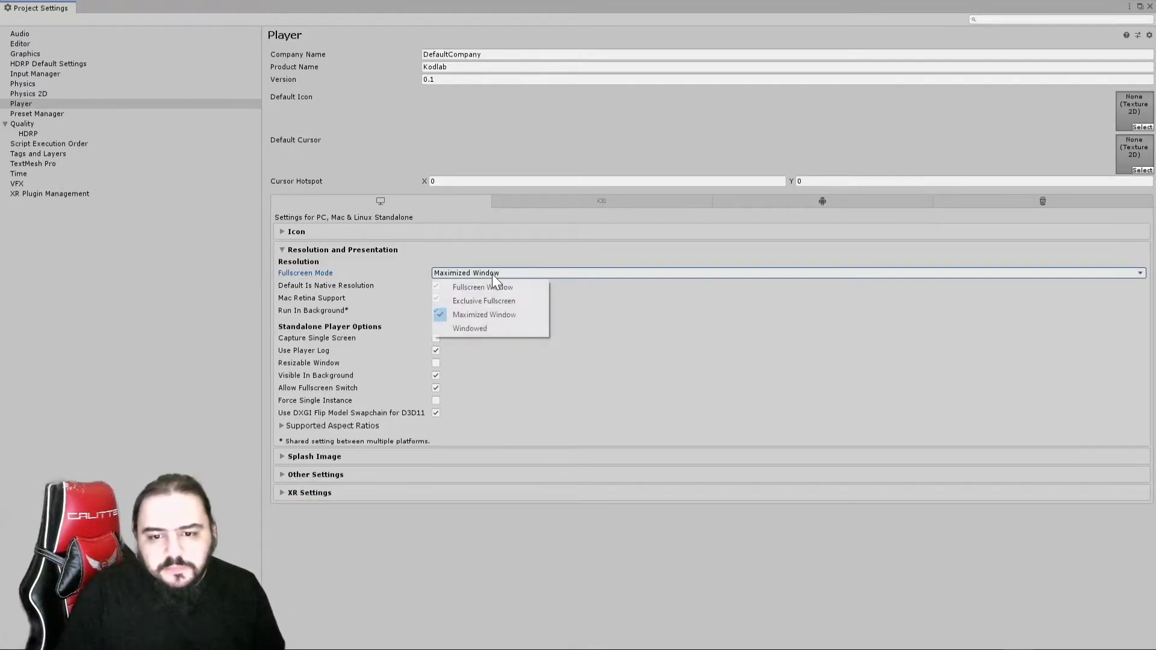
{"action": "left_click", "coordinate": [490, 327]}
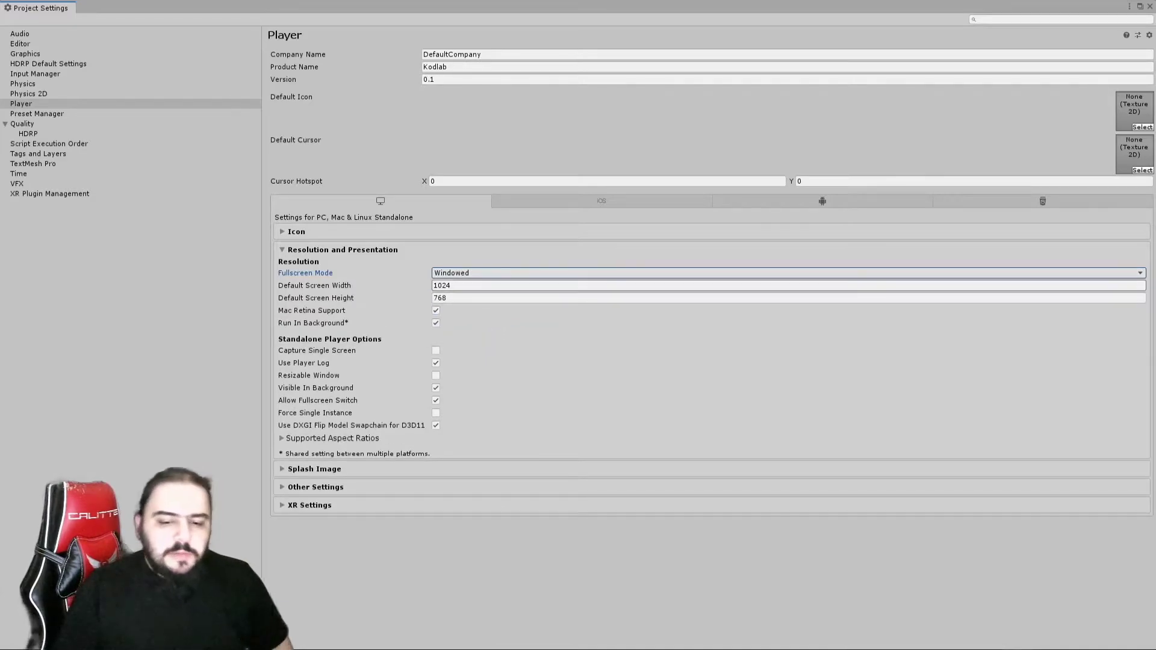
{"action": "left_click", "coordinate": [458, 286]}
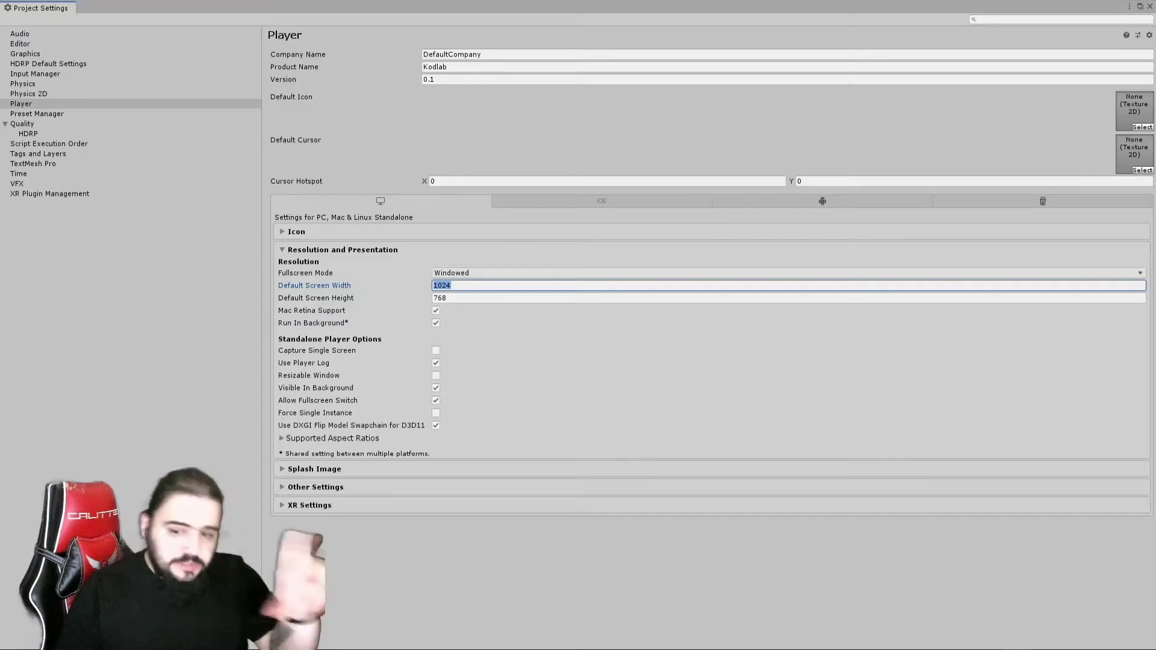
{"action": "left_click", "coordinate": [464, 272]}
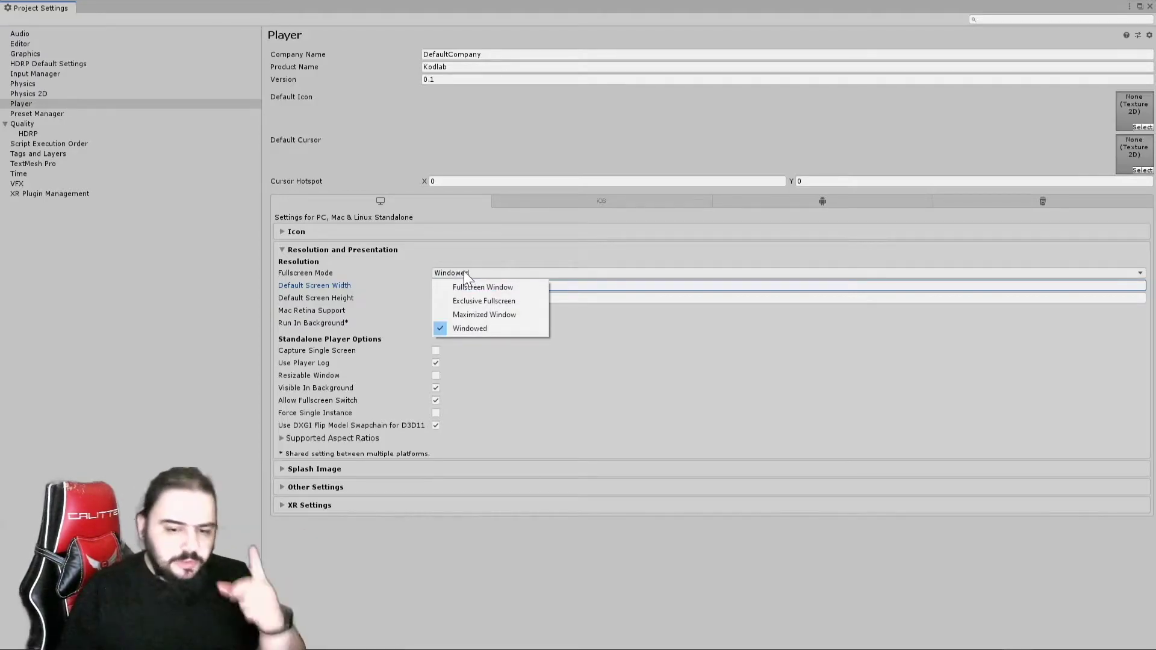
{"action": "left_click", "coordinate": [484, 287]}
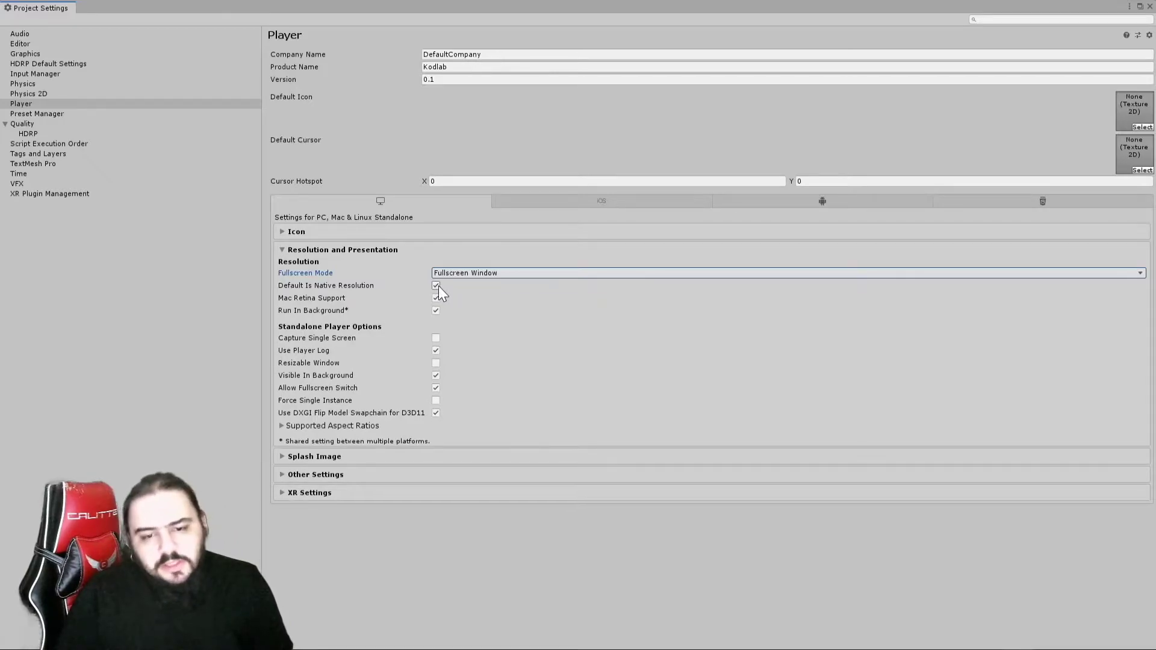
- Review Standalone Player Options, collapse Resolution and Presentation, and expand Splash Image
{"action": "left_click", "coordinate": [345, 296]}
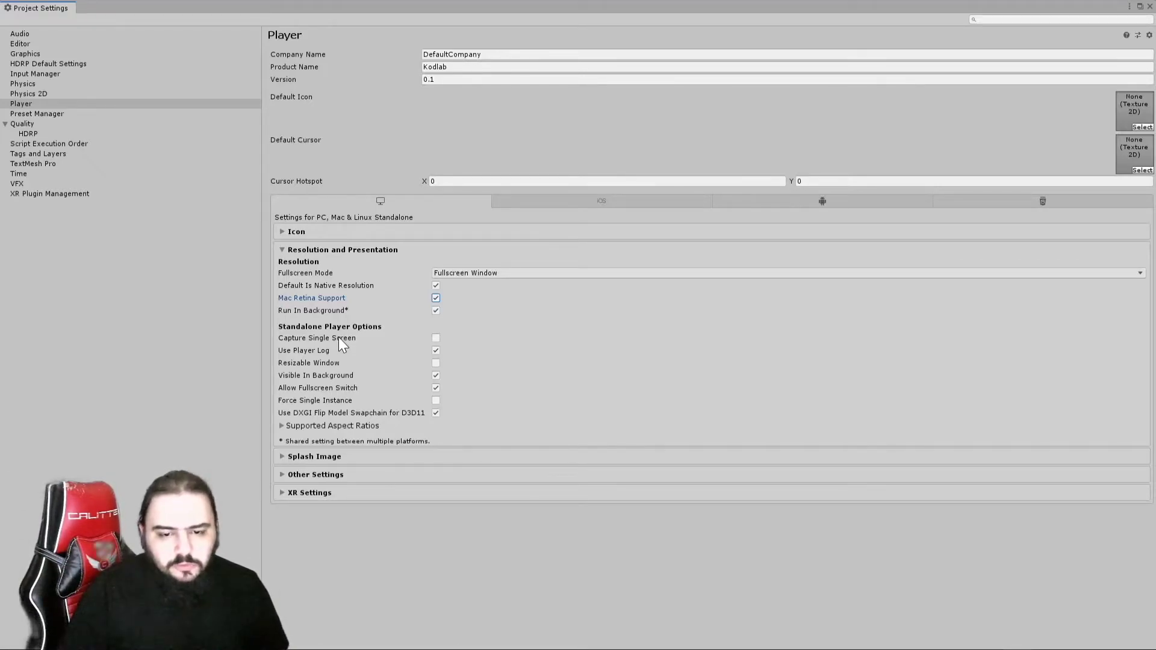
{"action": "left_click", "coordinate": [334, 338]}
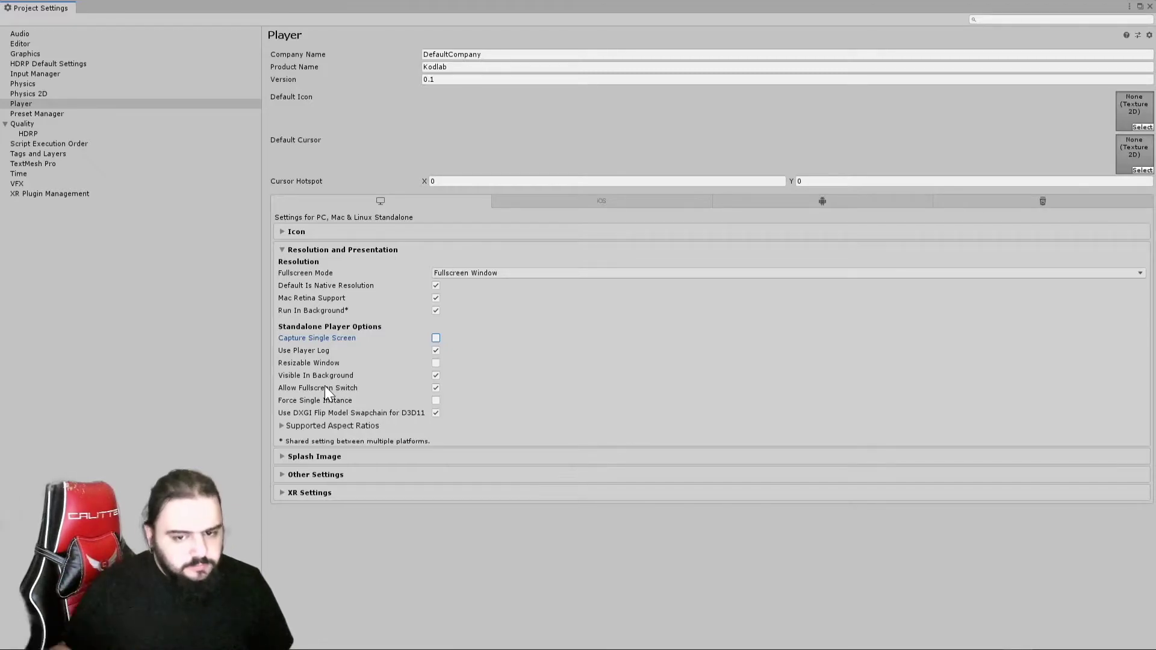
{"action": "left_click", "coordinate": [328, 455]}
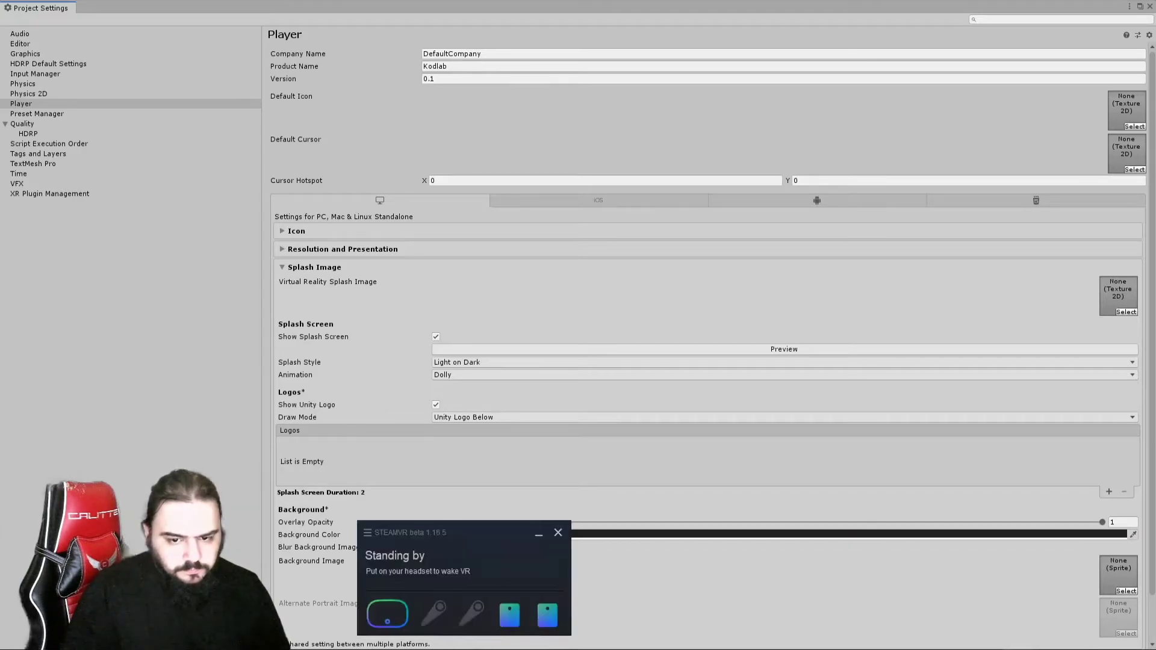
- Close SteamVR, restore and reposition Project Settings, and preview the splash screen
{"action": "left_click", "coordinate": [554, 530]}
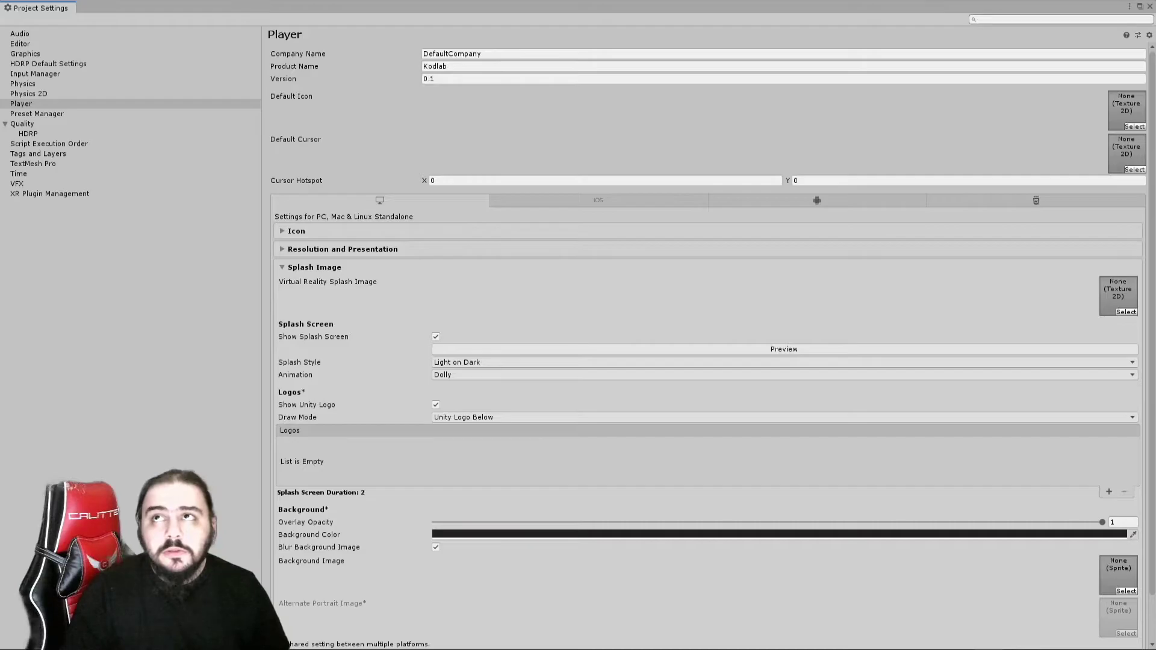
{"action": "left_click", "coordinate": [1141, 7]}
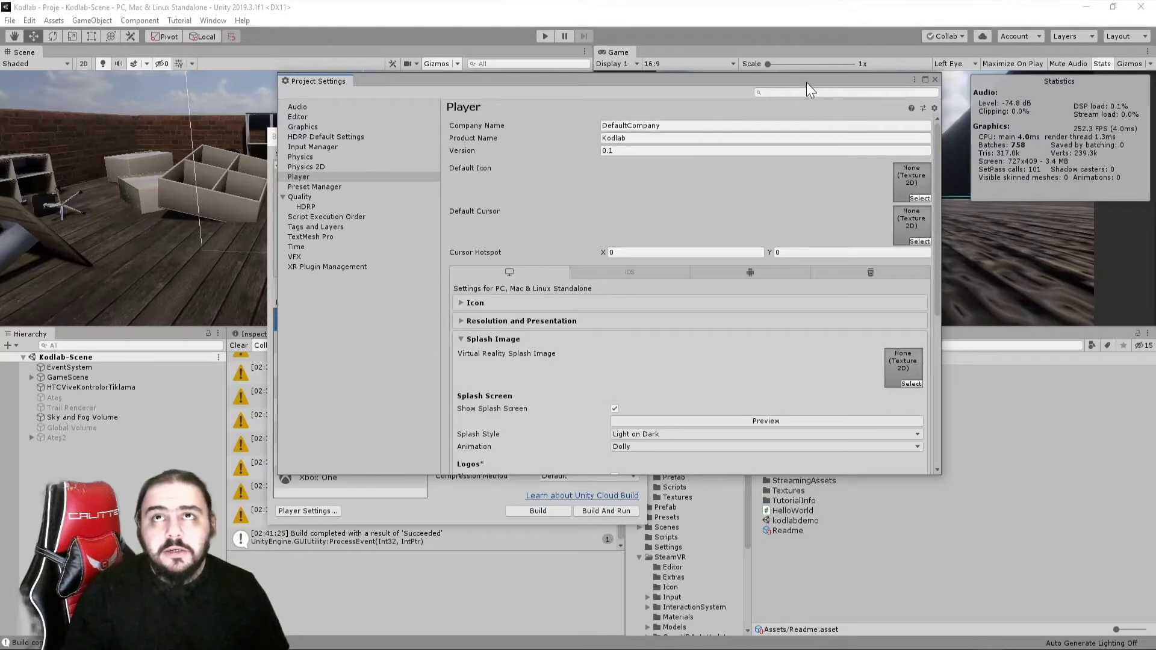
{"action": "left_click_drag", "start_coordinate": [807, 82], "coordinate": [544, 184]}
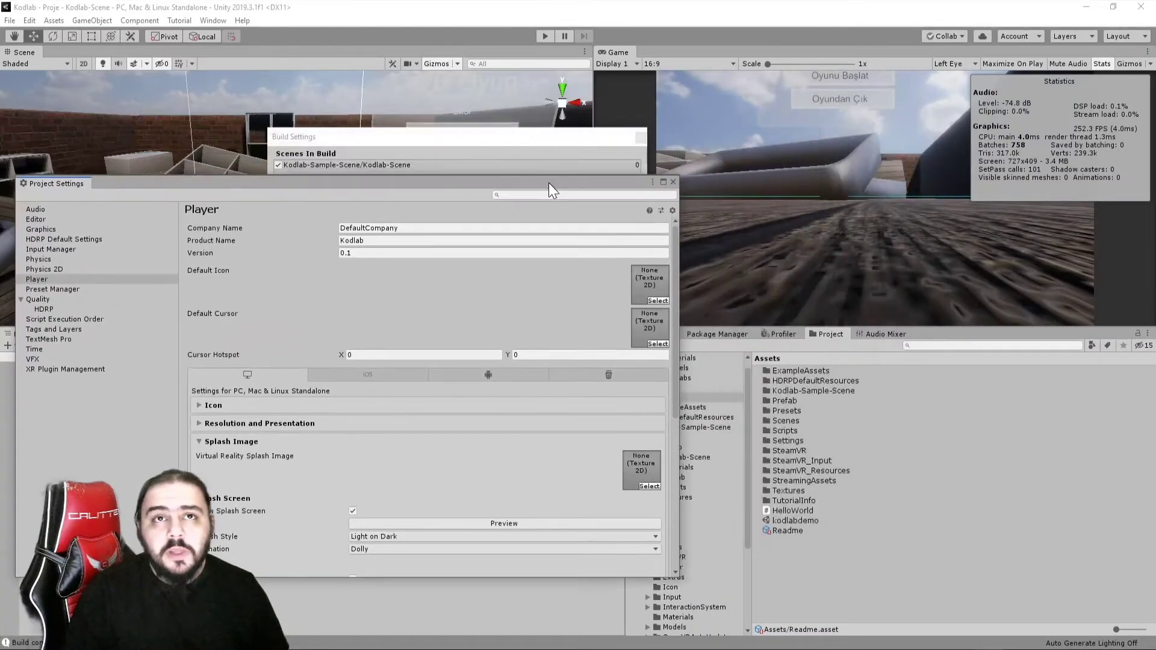
{"action": "left_click", "coordinate": [455, 523]}
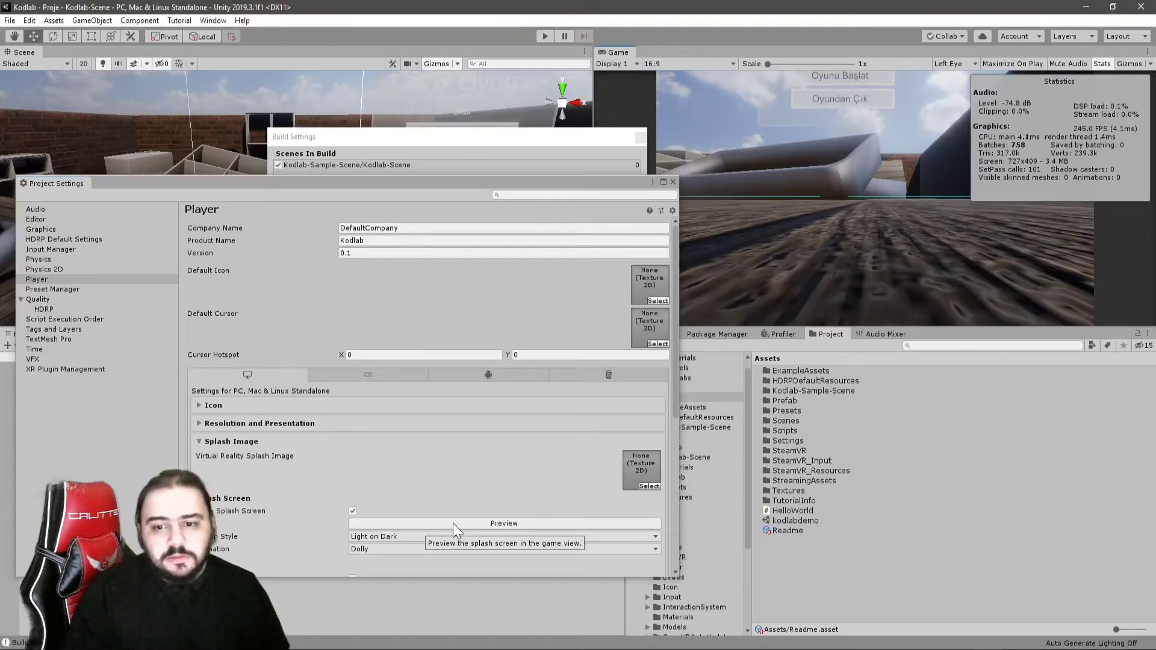
- Set Splash Style to Dark on Light and turn off Show Splash Screen
{"action": "scroll", "coordinate": [293, 496], "scroll_direction": "down", "scroll_amount": 5}
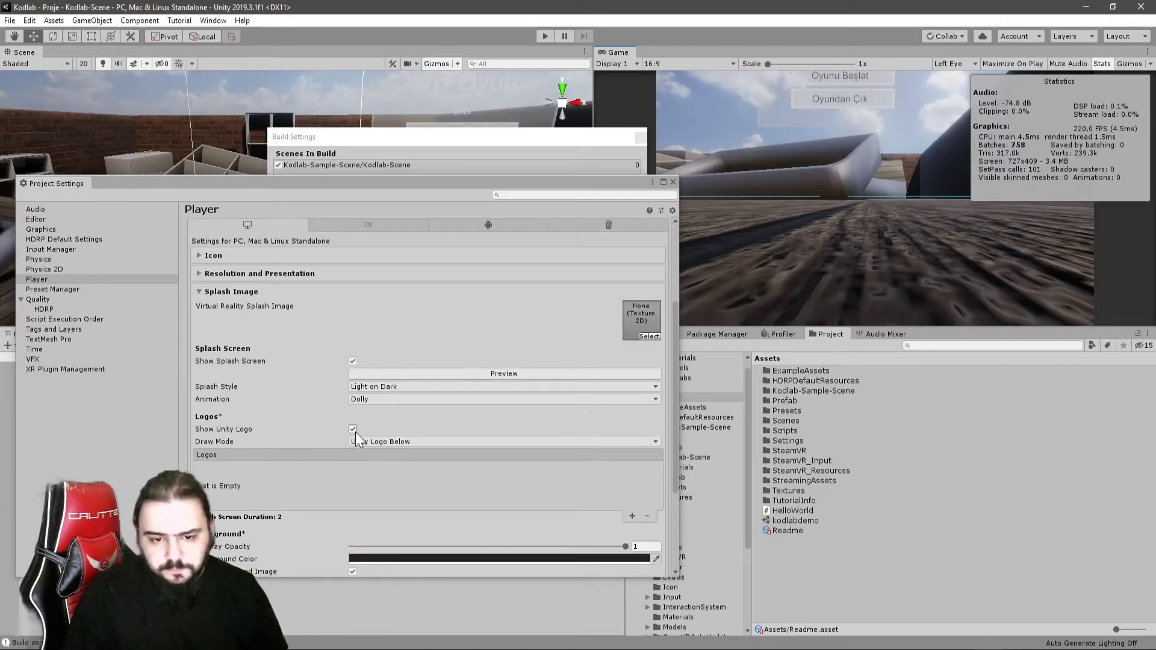
{"action": "left_click", "coordinate": [395, 387]}
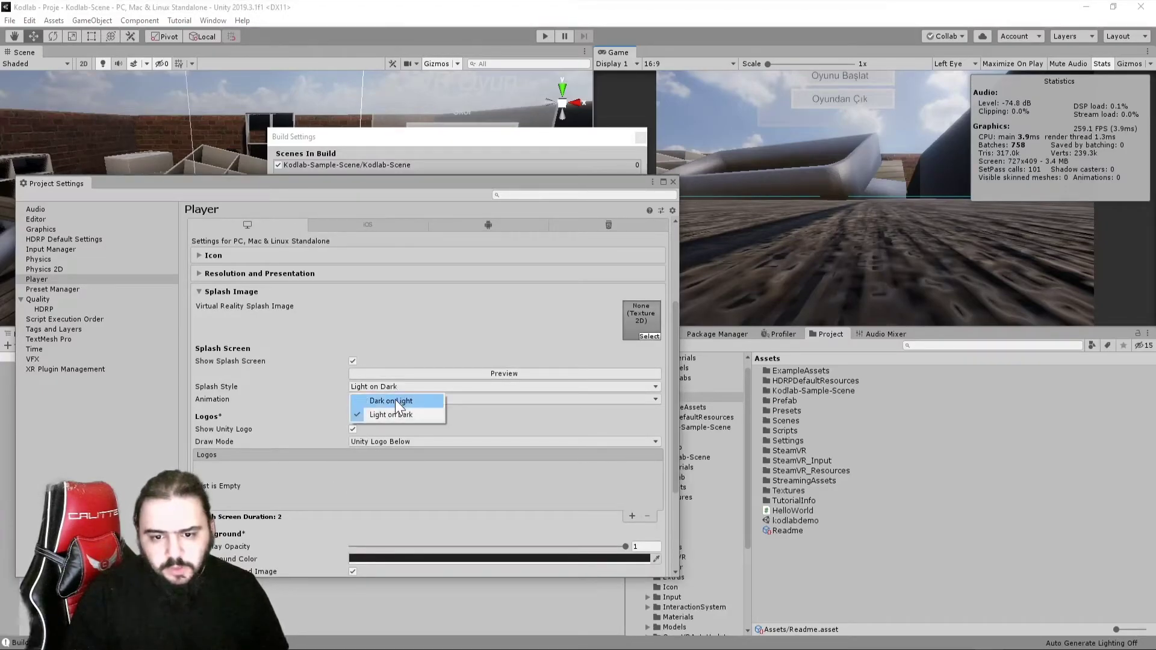
{"action": "left_click", "coordinate": [395, 399]}
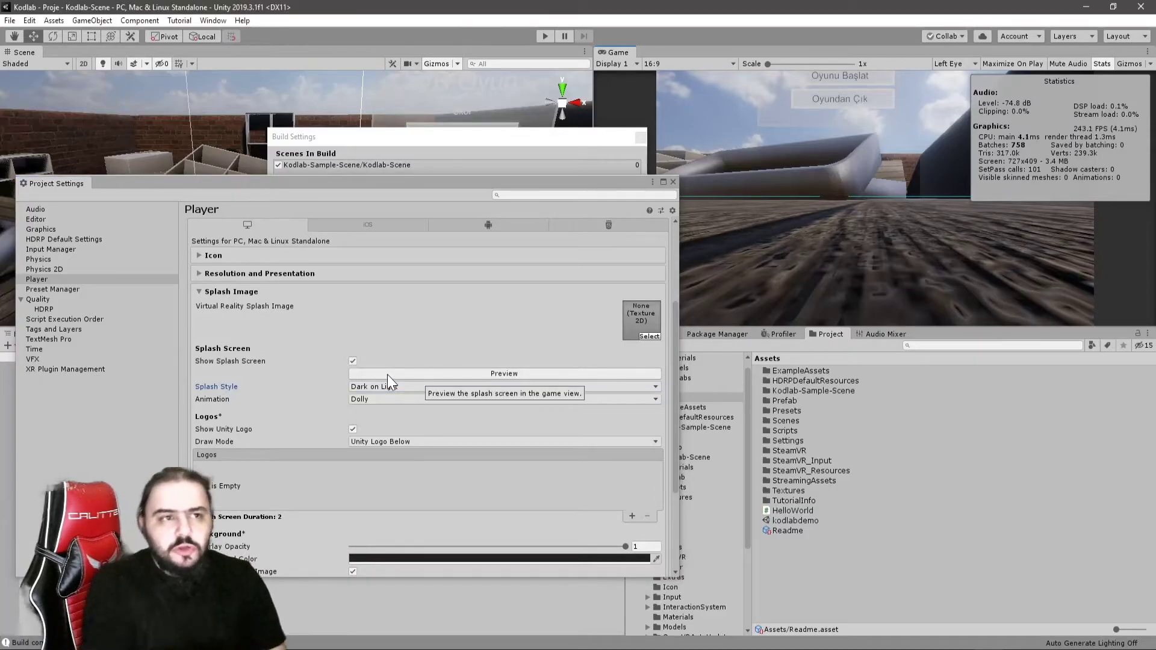
{"action": "scroll", "coordinate": [268, 424], "scroll_direction": "down", "scroll_amount": 3}
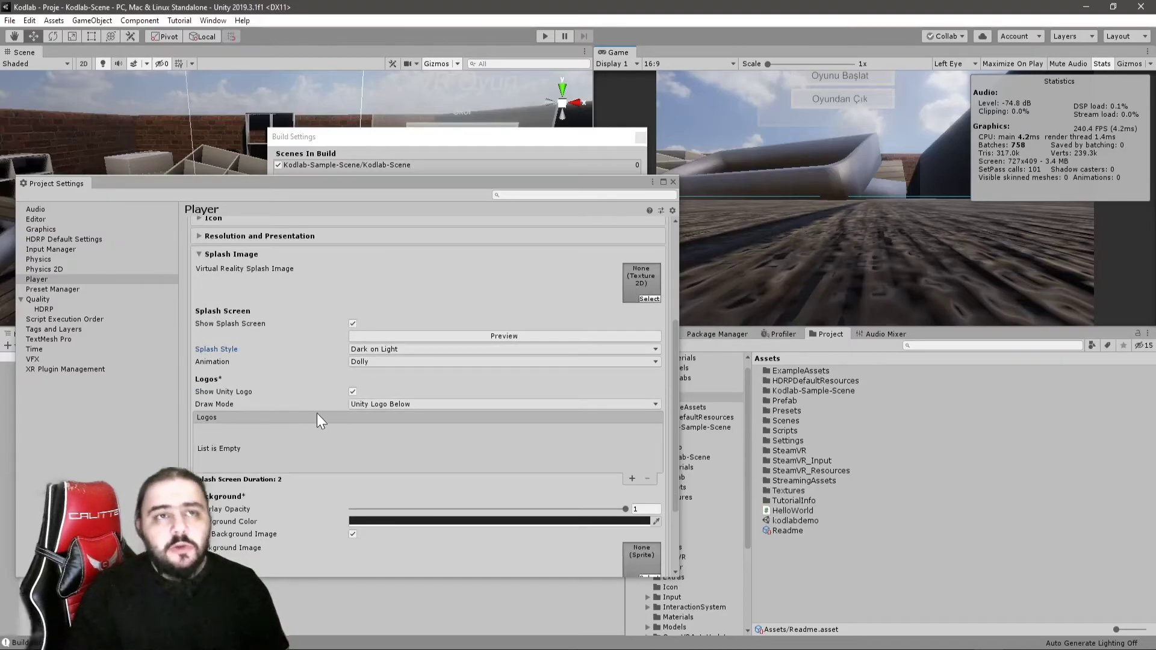
{"action": "left_click", "coordinate": [353, 324]}
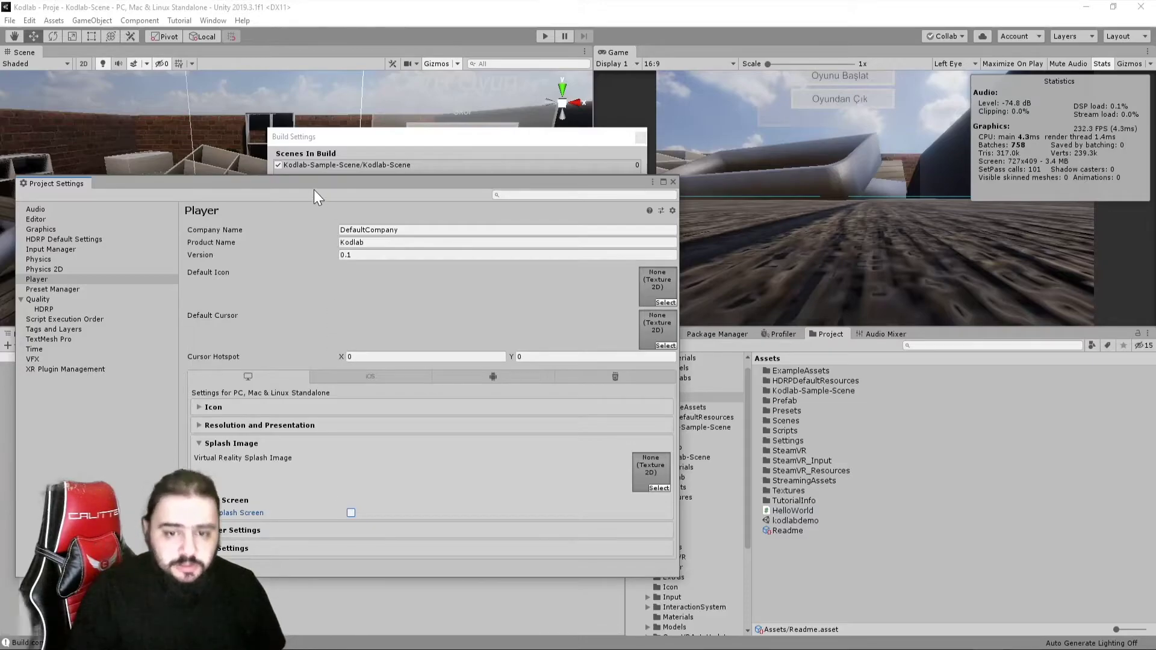
{"action": "left_click_drag", "start_coordinate": [314, 186], "coordinate": [484, 109]}
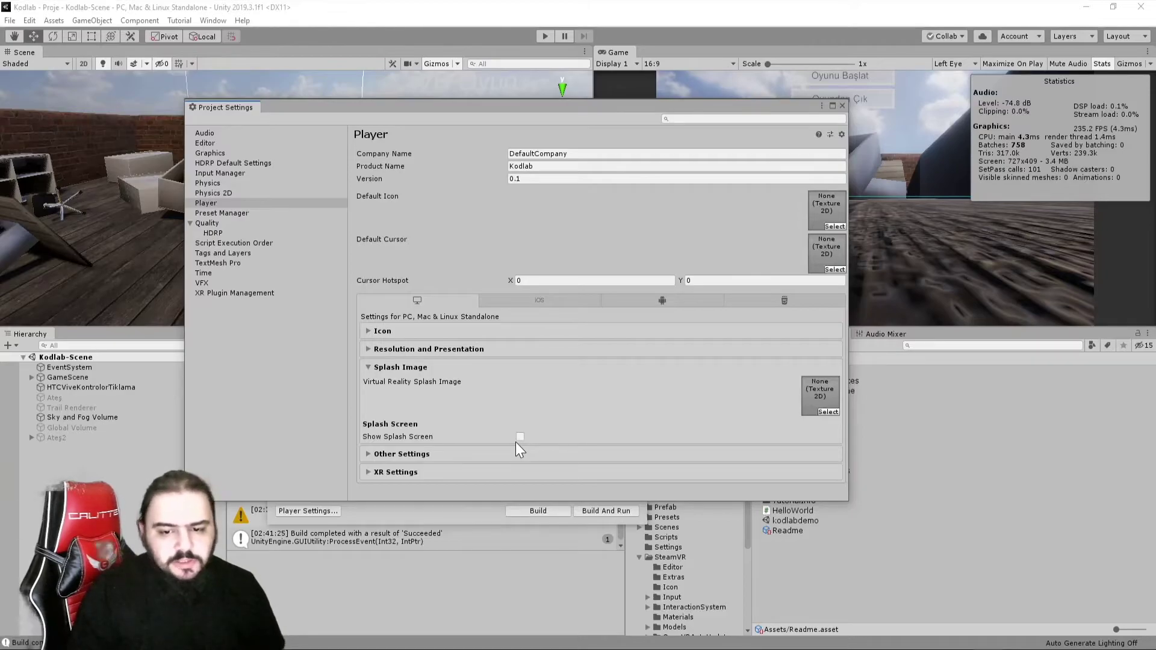
- Re-enable the splash to uncheck Show Unity Logo, then disable Show Splash Screen again
{"action": "left_click", "coordinate": [519, 437]}
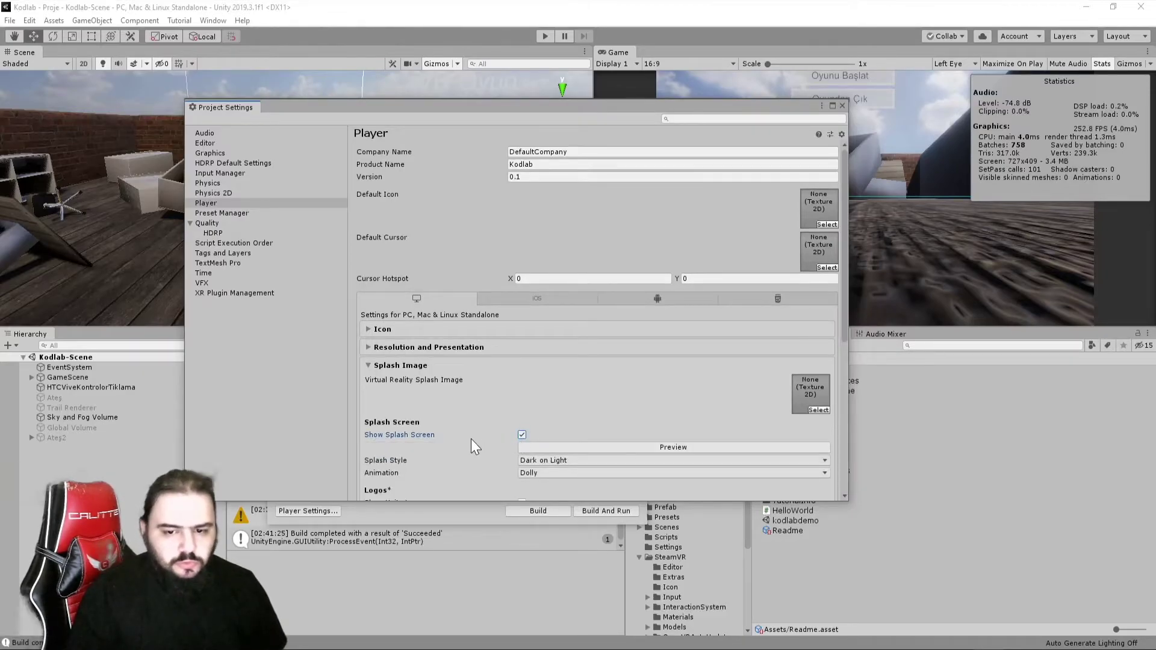
{"action": "scroll", "coordinate": [479, 439], "scroll_direction": "down", "scroll_amount": 3}
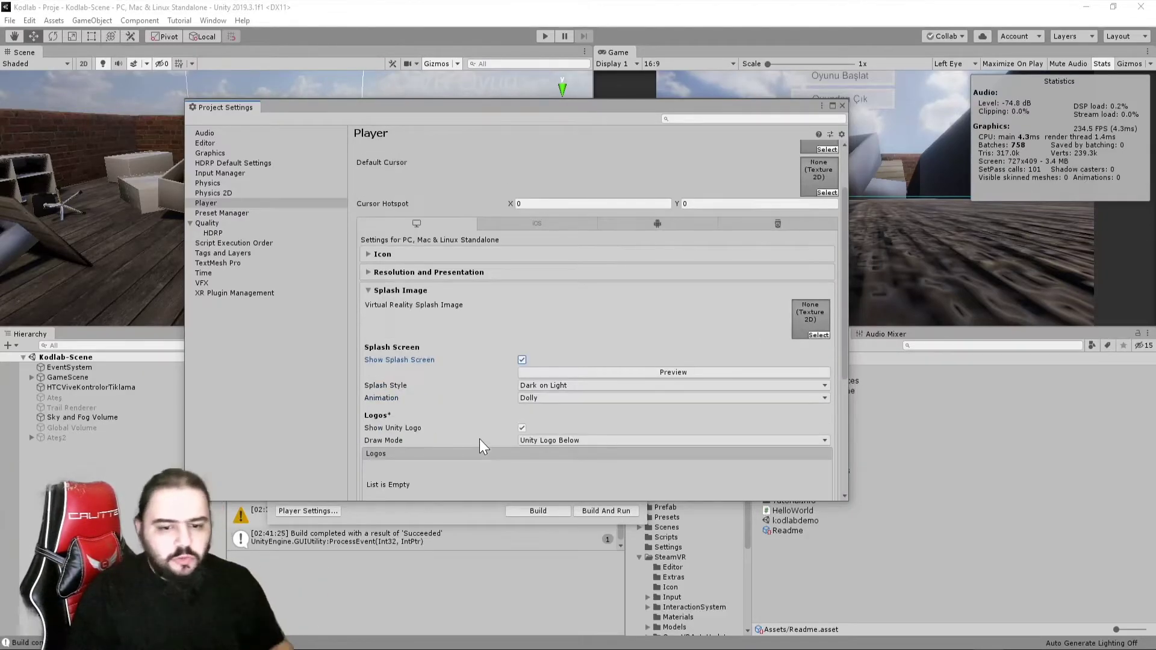
{"action": "left_click", "coordinate": [522, 426]}
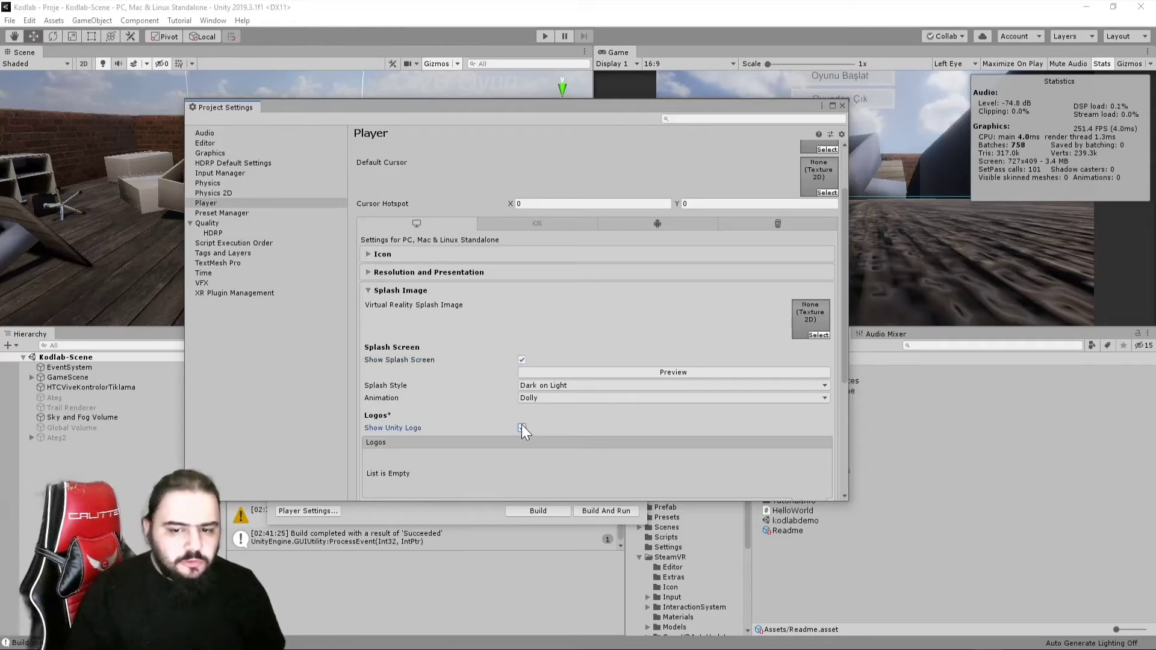
{"action": "left_click", "coordinate": [522, 361]}
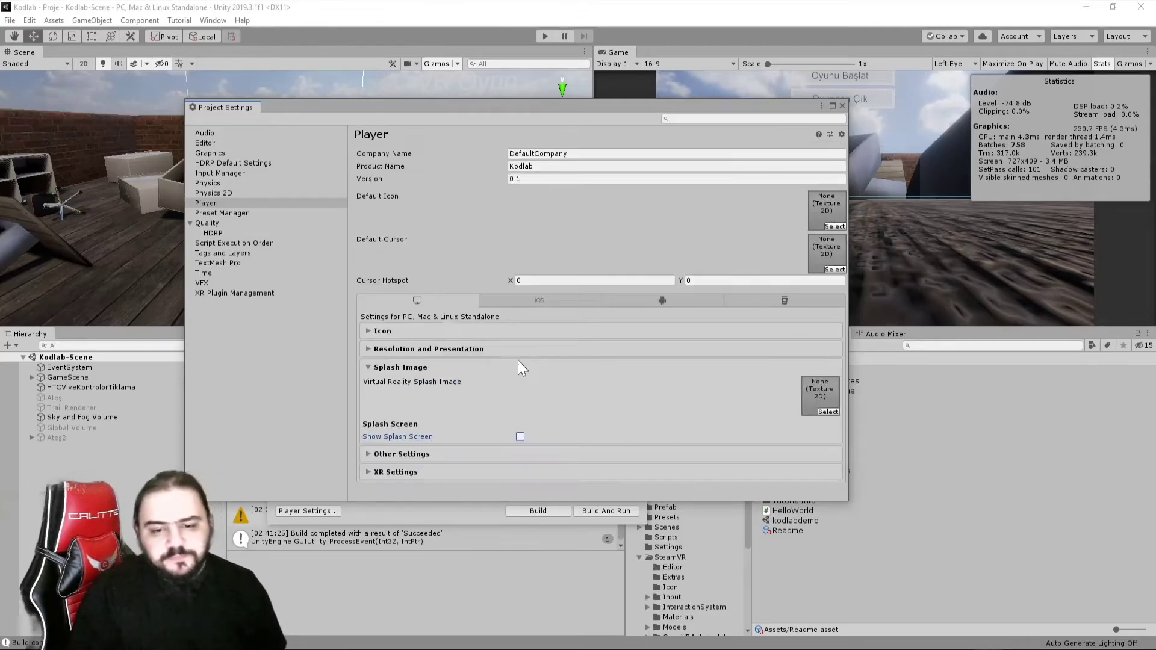
{"action": "left_click", "coordinate": [420, 367]}
{"action": "left_click", "coordinate": [420, 381]}
{"action": "scroll", "coordinate": [419, 382], "scroll_direction": "down", "scroll_amount": 3}
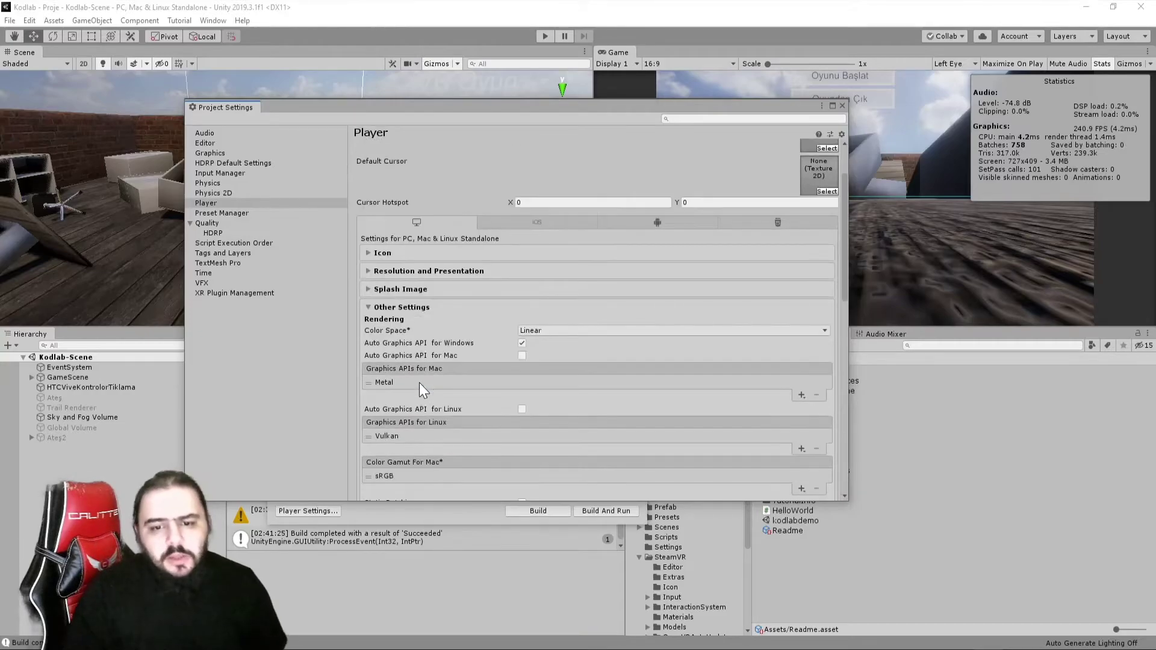
{"action": "scroll", "coordinate": [419, 382], "scroll_direction": "down", "scroll_amount": 1}
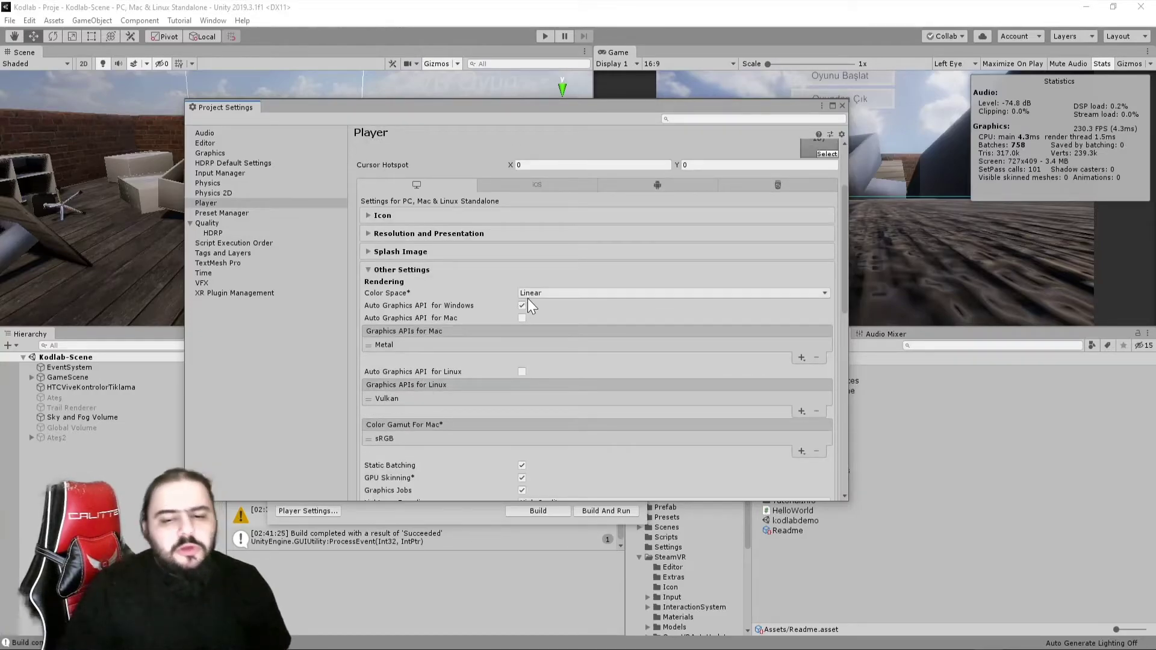
{"action": "scroll", "coordinate": [479, 314], "scroll_direction": "down", "scroll_amount": 1}
{"action": "scroll", "coordinate": [458, 338], "scroll_direction": "down", "scroll_amount": 4}
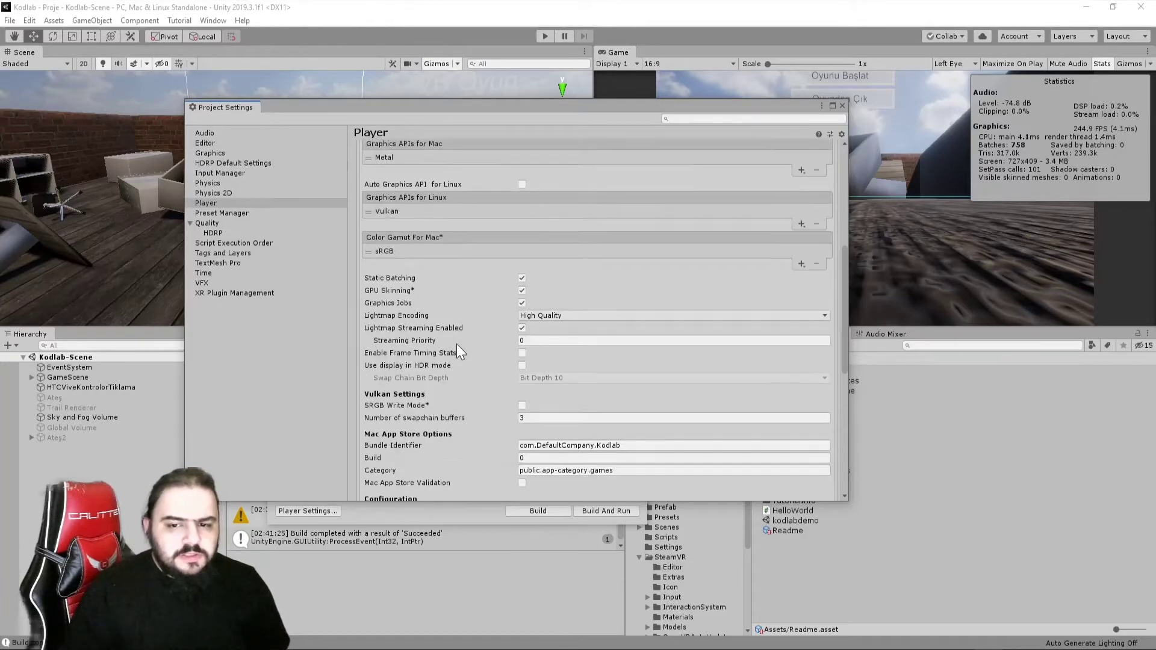
{"action": "scroll", "coordinate": [456, 345], "scroll_direction": "up", "scroll_amount": 2}
{"action": "scroll", "coordinate": [451, 340], "scroll_direction": "up", "scroll_amount": 2}
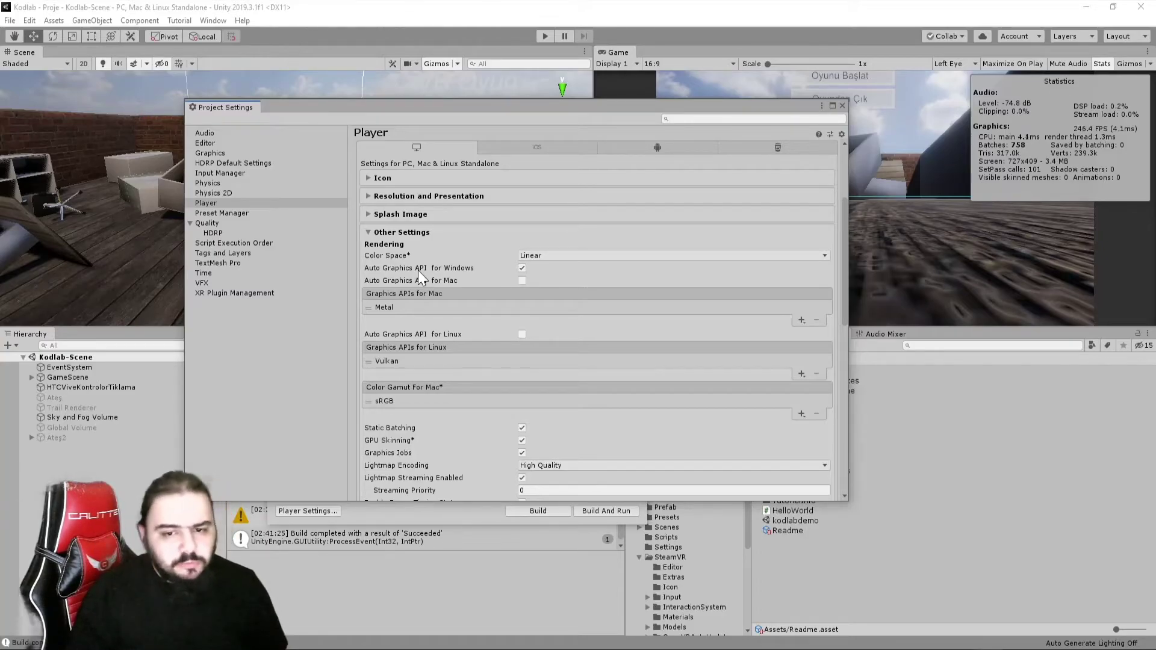
{"action": "scroll", "coordinate": [424, 312], "scroll_direction": "down", "scroll_amount": 3}
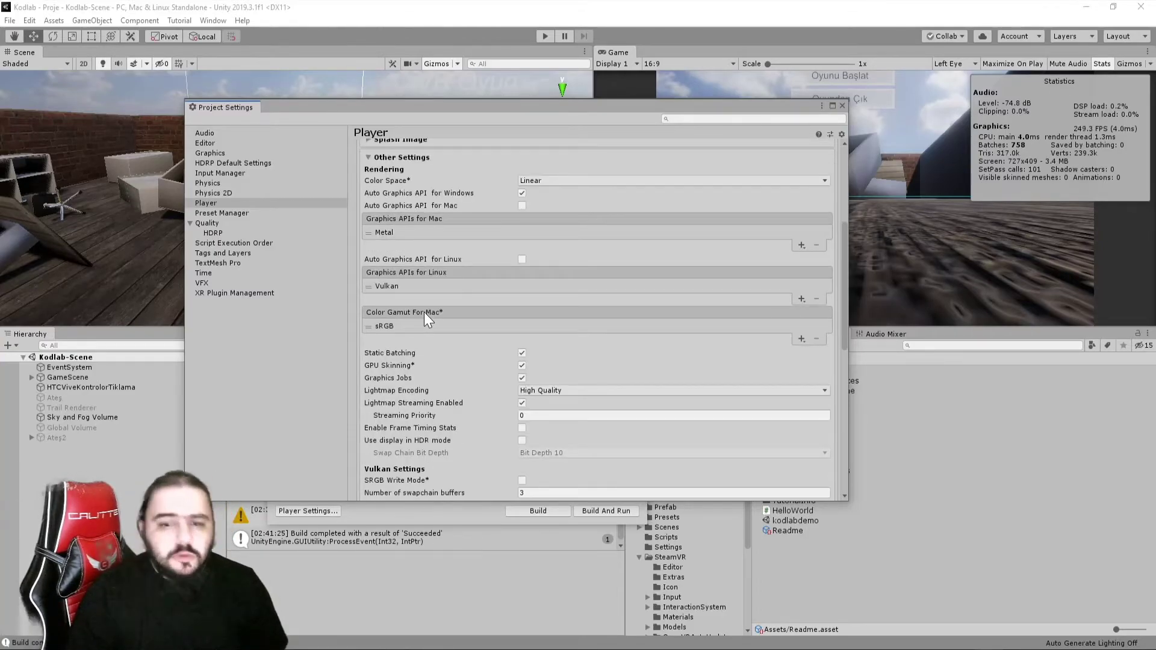
{"action": "scroll", "coordinate": [424, 311], "scroll_direction": "down", "scroll_amount": 1}
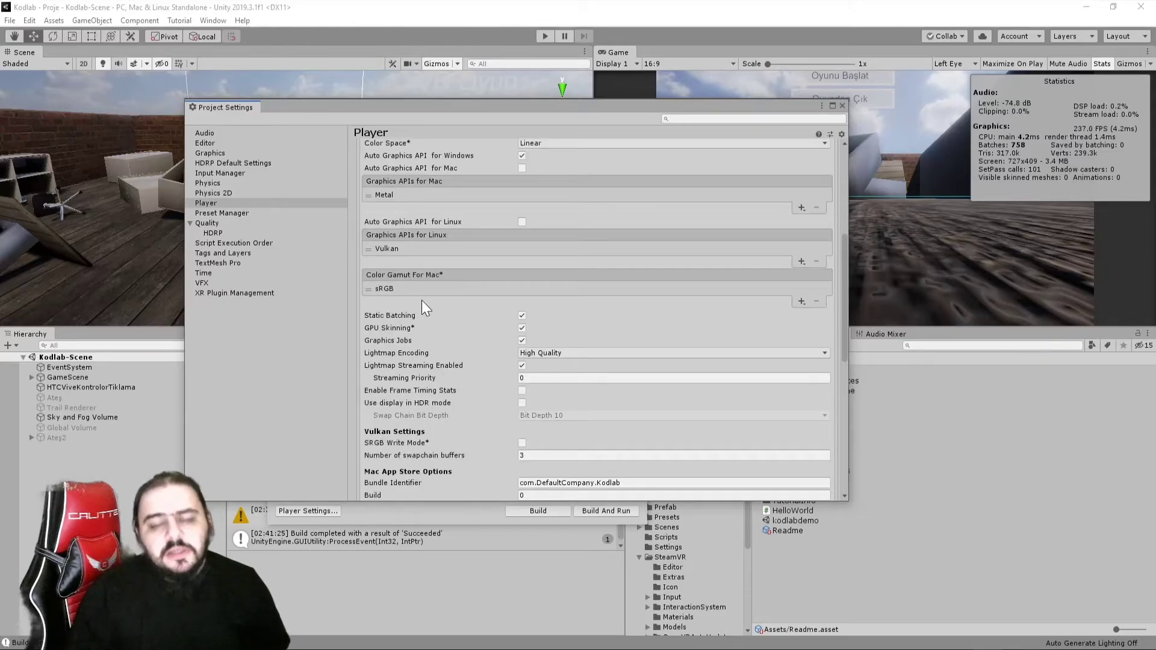
{"action": "scroll", "coordinate": [424, 309], "scroll_direction": "down", "scroll_amount": 1}
{"action": "scroll", "coordinate": [422, 297], "scroll_direction": "down", "scroll_amount": 1}
{"action": "scroll", "coordinate": [417, 269], "scroll_direction": "down", "scroll_amount": 1}
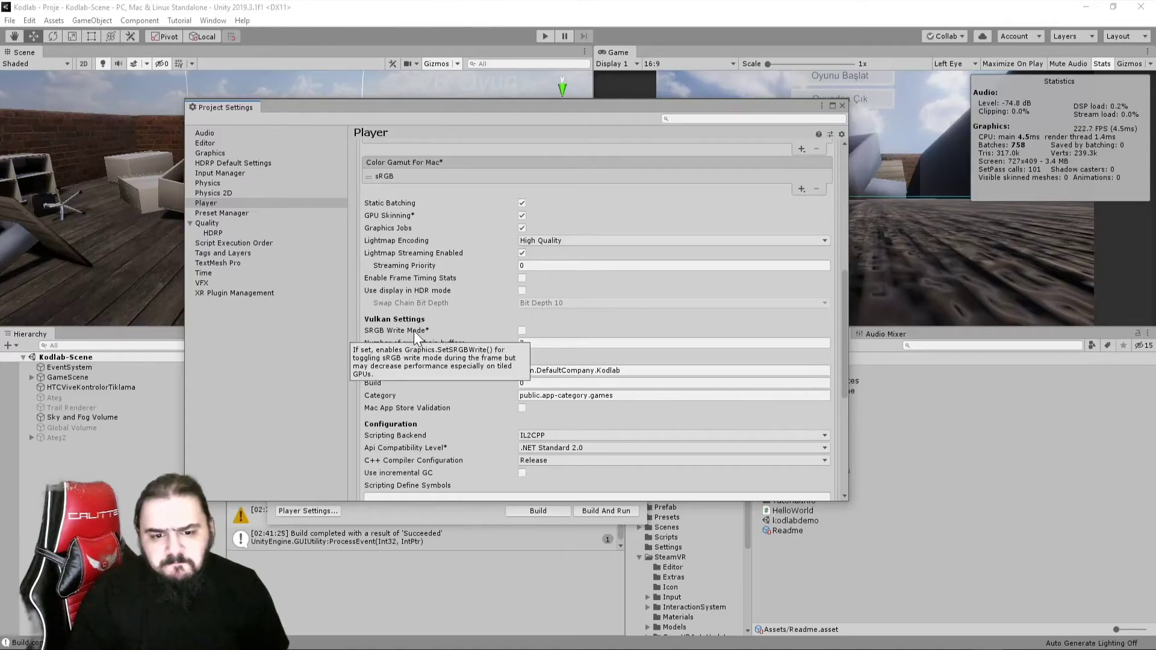
{"action": "scroll", "coordinate": [442, 366], "scroll_direction": "down", "scroll_amount": 1}
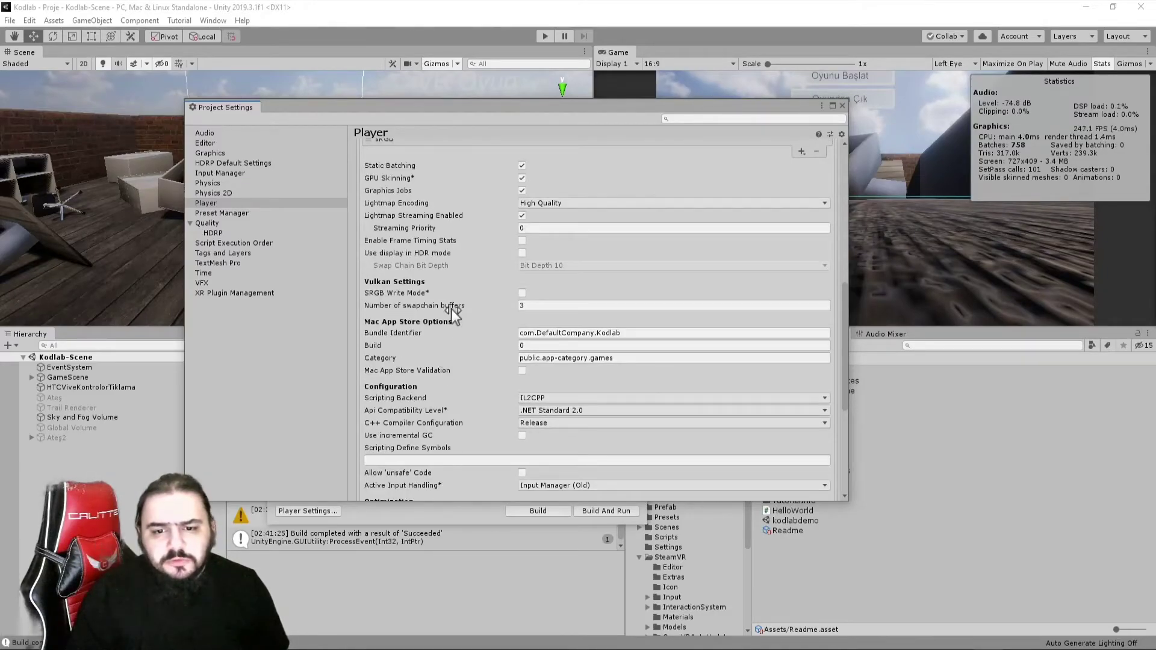
{"action": "scroll", "coordinate": [414, 352], "scroll_direction": "down", "scroll_amount": 1}
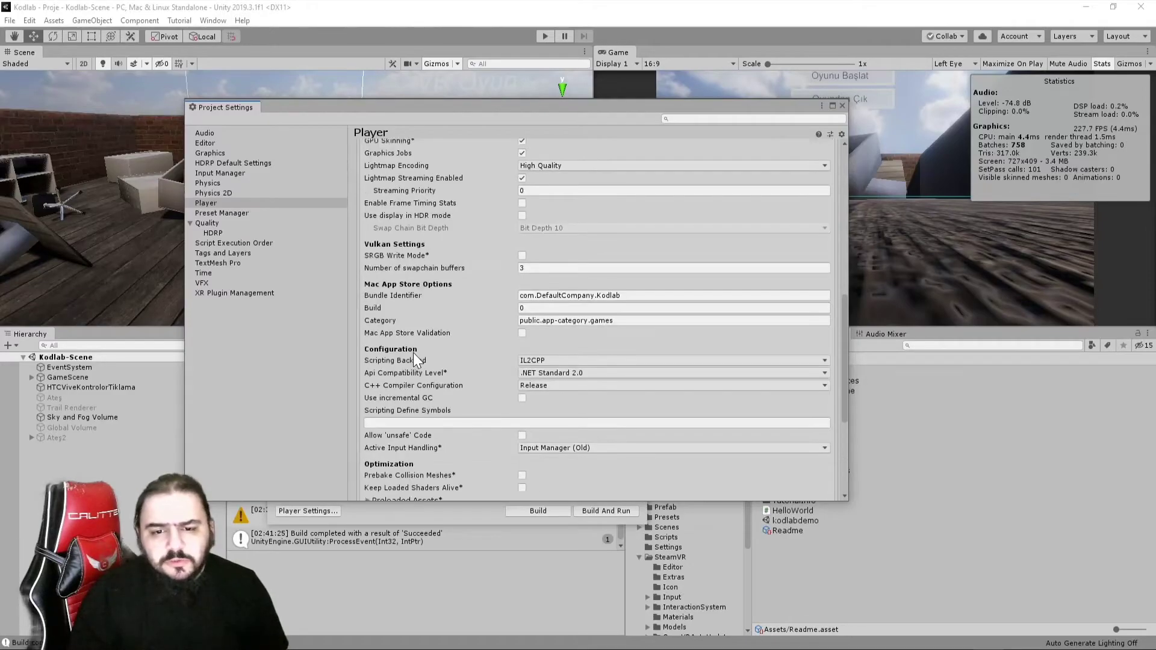
{"action": "scroll", "coordinate": [414, 354], "scroll_direction": "down", "scroll_amount": 1}
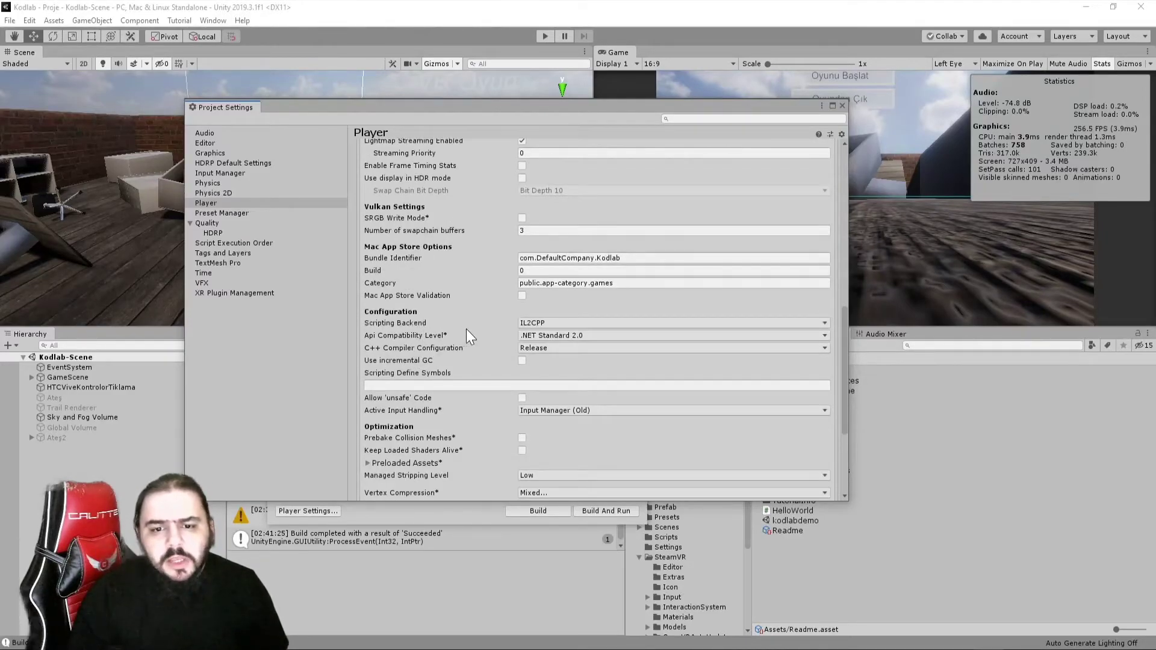
- Keep IL2CPP as the scripting backend and change Api Compatibility Level from .NET Standard 2.0 to .NET 4.x
{"action": "left_click", "coordinate": [412, 325]}
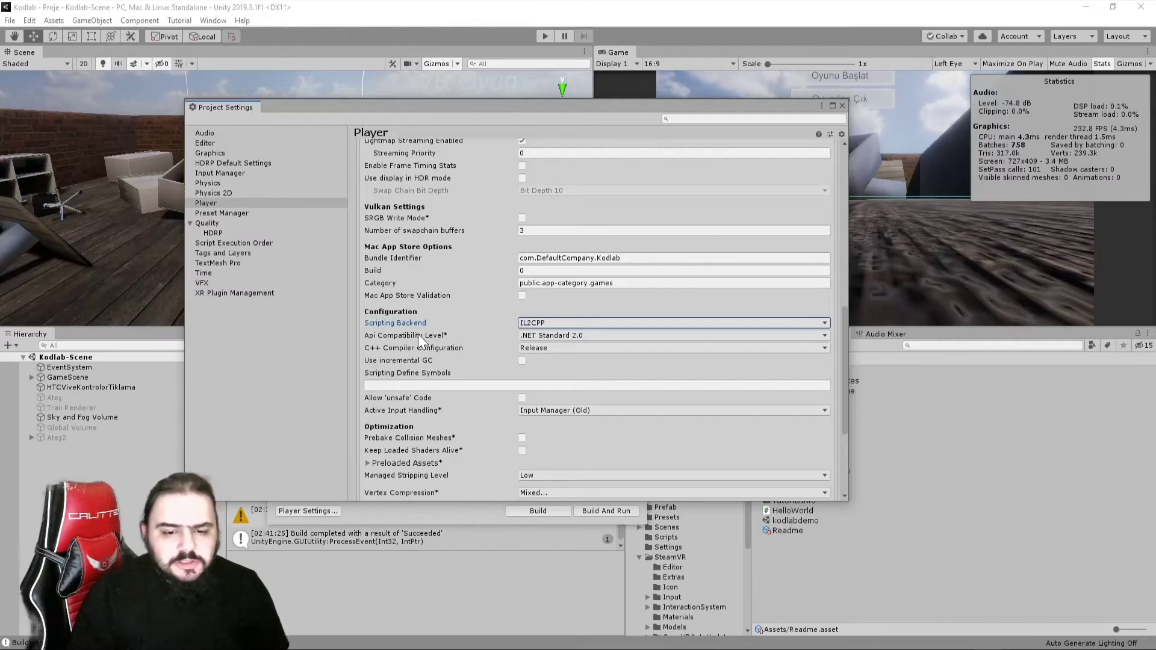
{"action": "left_click", "coordinate": [535, 325]}
{"action": "left_click", "coordinate": [480, 330]}
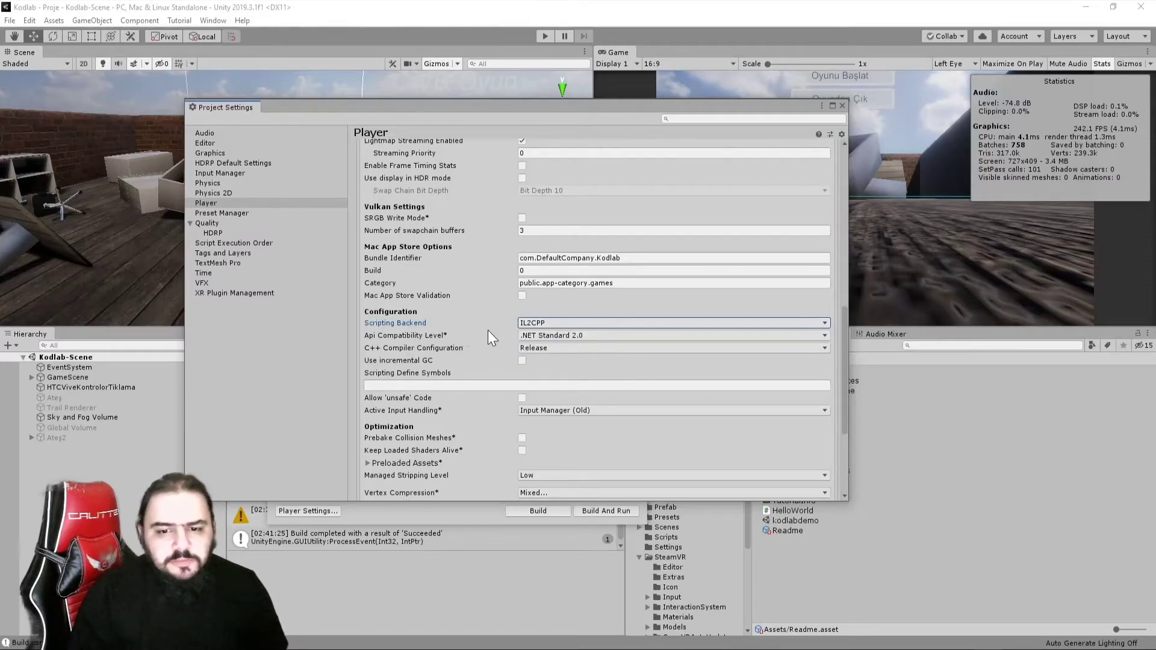
{"action": "left_click", "coordinate": [545, 335]}
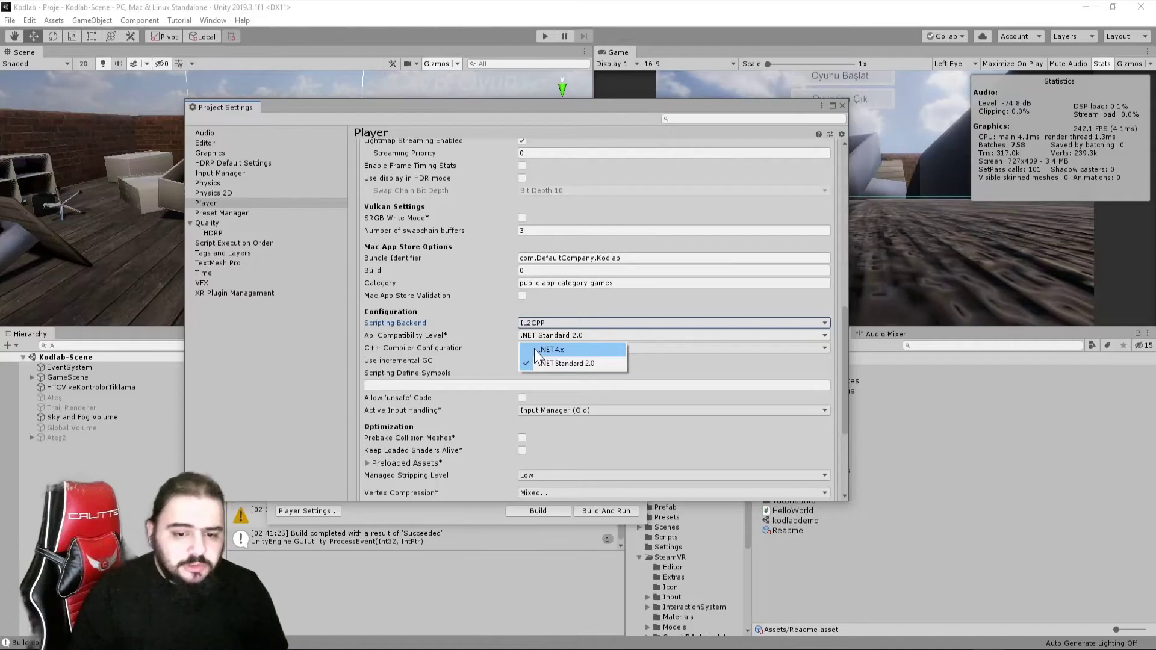
{"action": "left_click", "coordinate": [413, 348]}
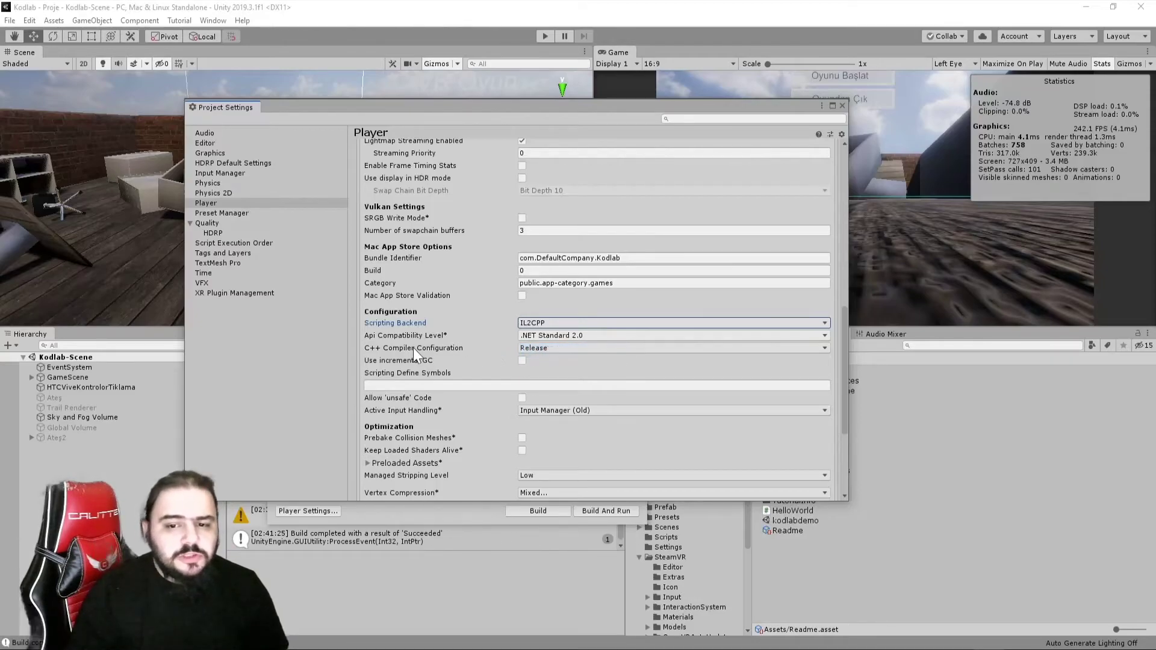
{"action": "scroll", "coordinate": [439, 348], "scroll_direction": "down", "scroll_amount": 3}
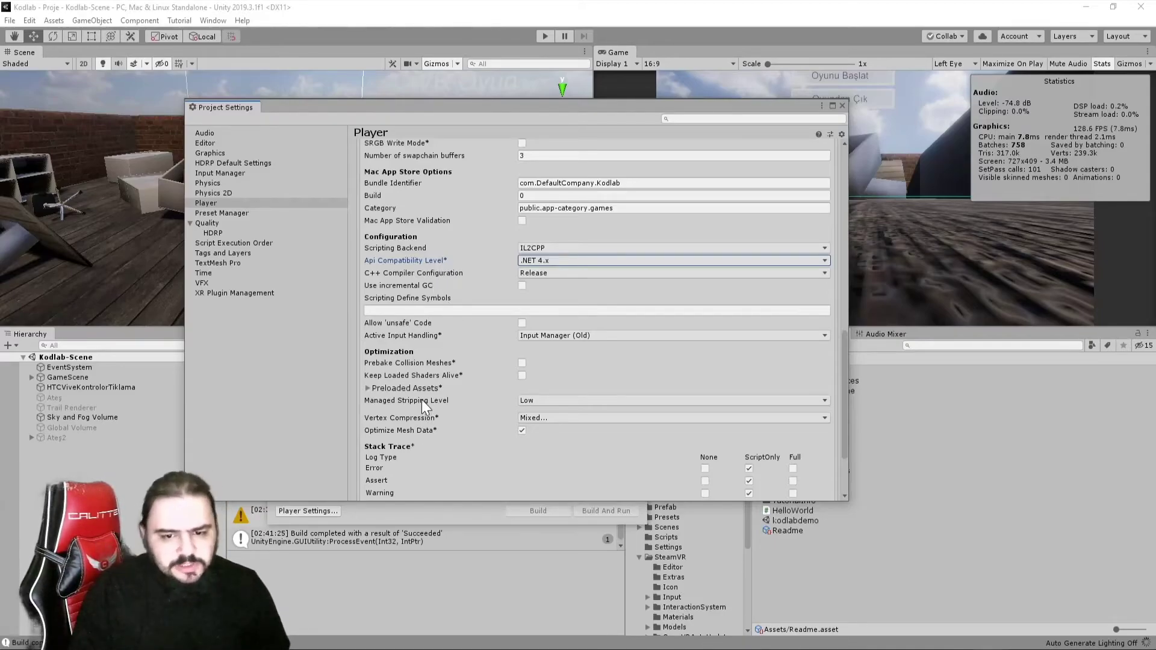
{"action": "mouse_move", "coordinate": [421, 399]}
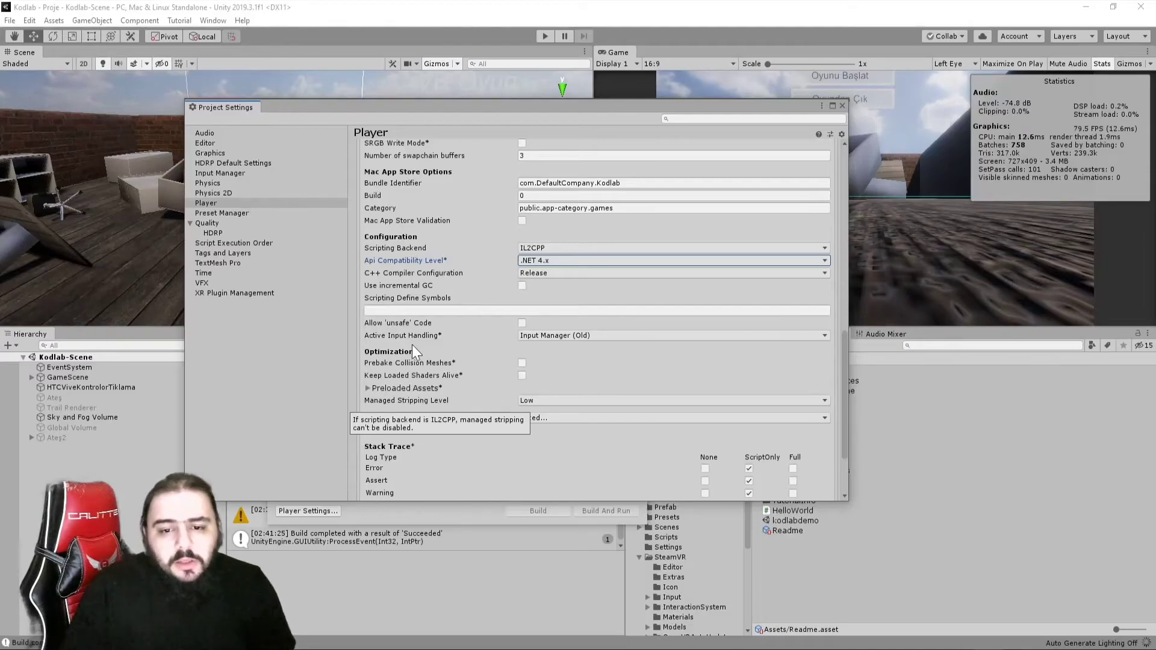
{"action": "scroll", "coordinate": [429, 295], "scroll_direction": "down", "scroll_amount": 3}
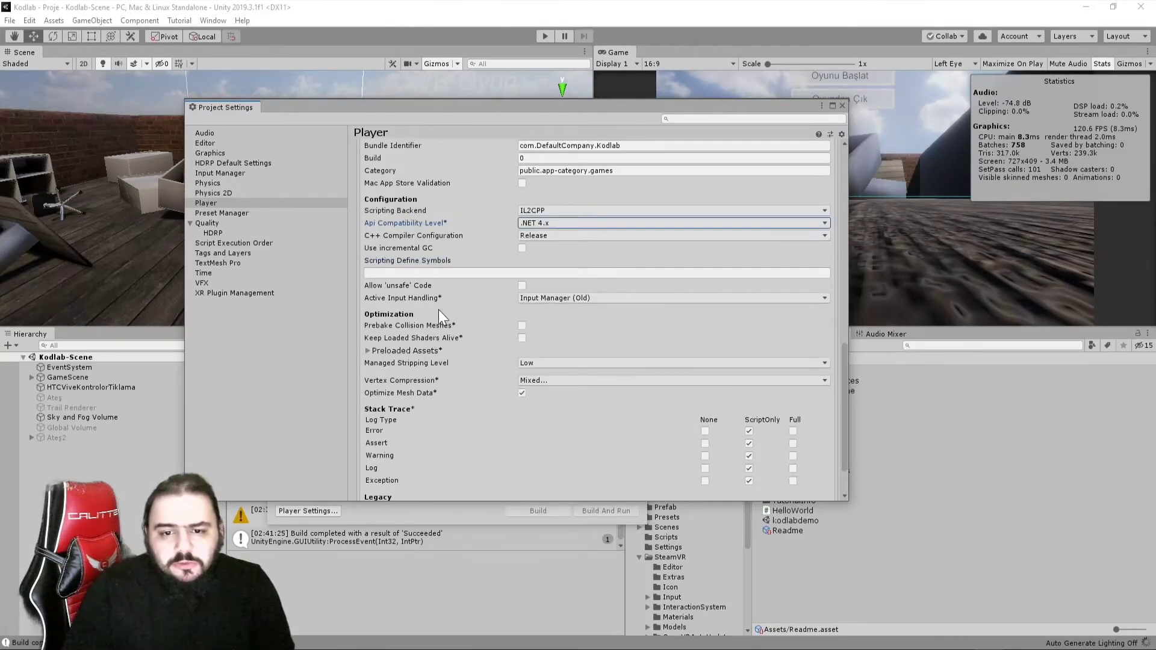
{"action": "scroll", "coordinate": [438, 310], "scroll_direction": "down", "scroll_amount": 3}
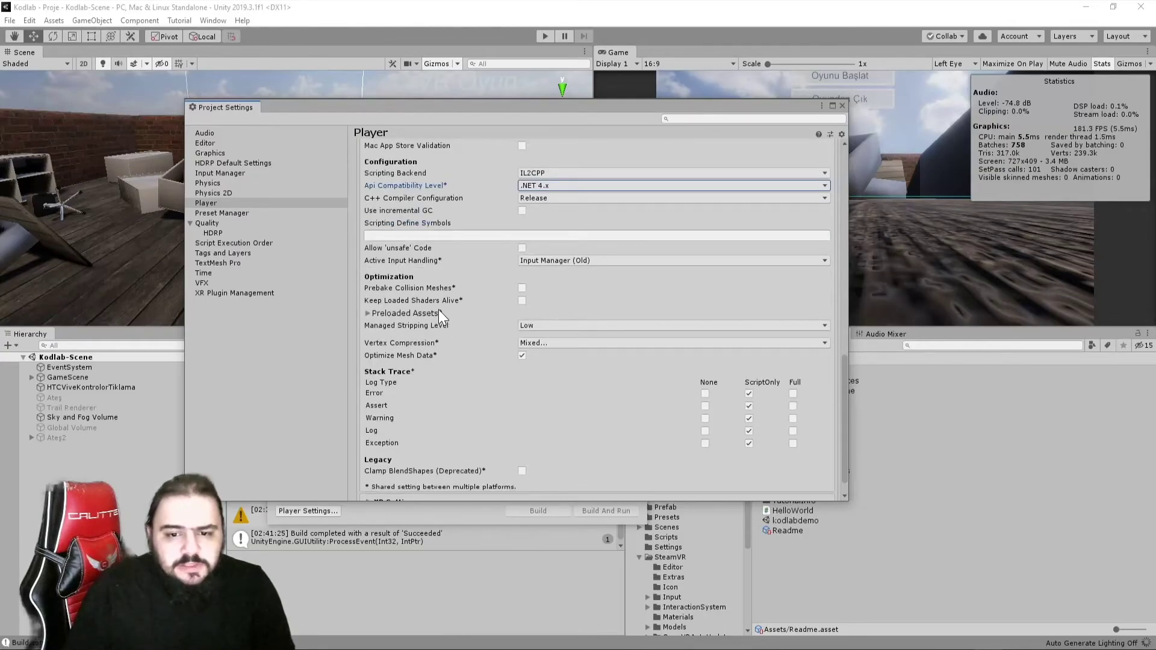
{"action": "mouse_move", "coordinate": [424, 316]}
{"action": "scroll", "coordinate": [426, 382], "scroll_direction": "down", "scroll_amount": 2}
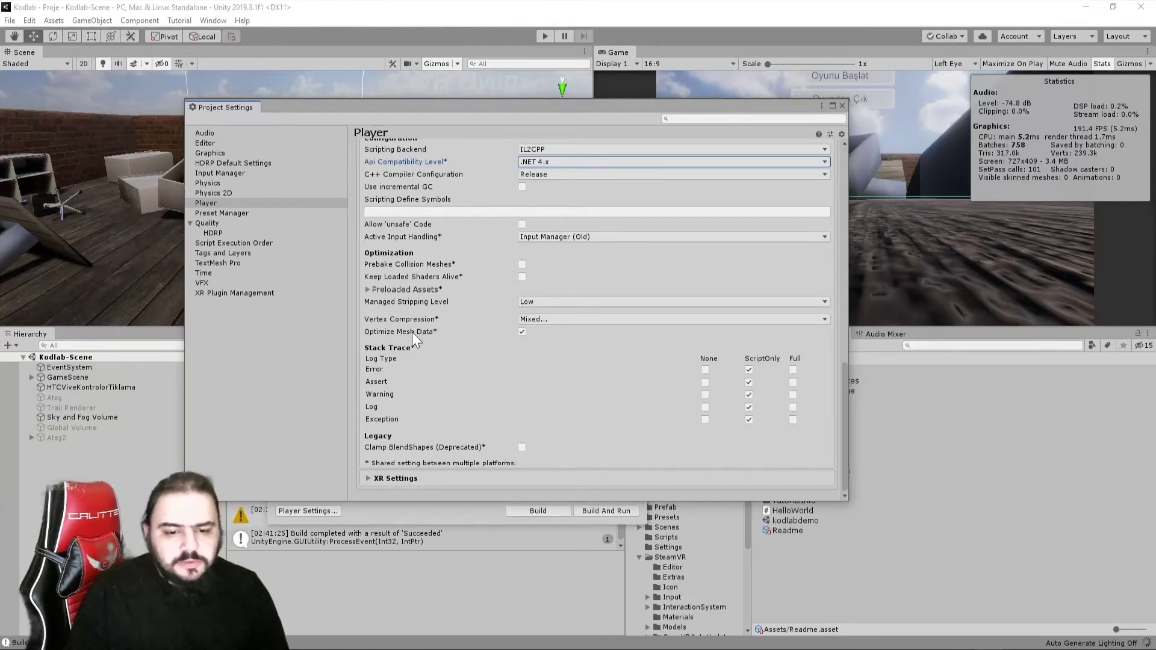
{"action": "mouse_move", "coordinate": [410, 334]}
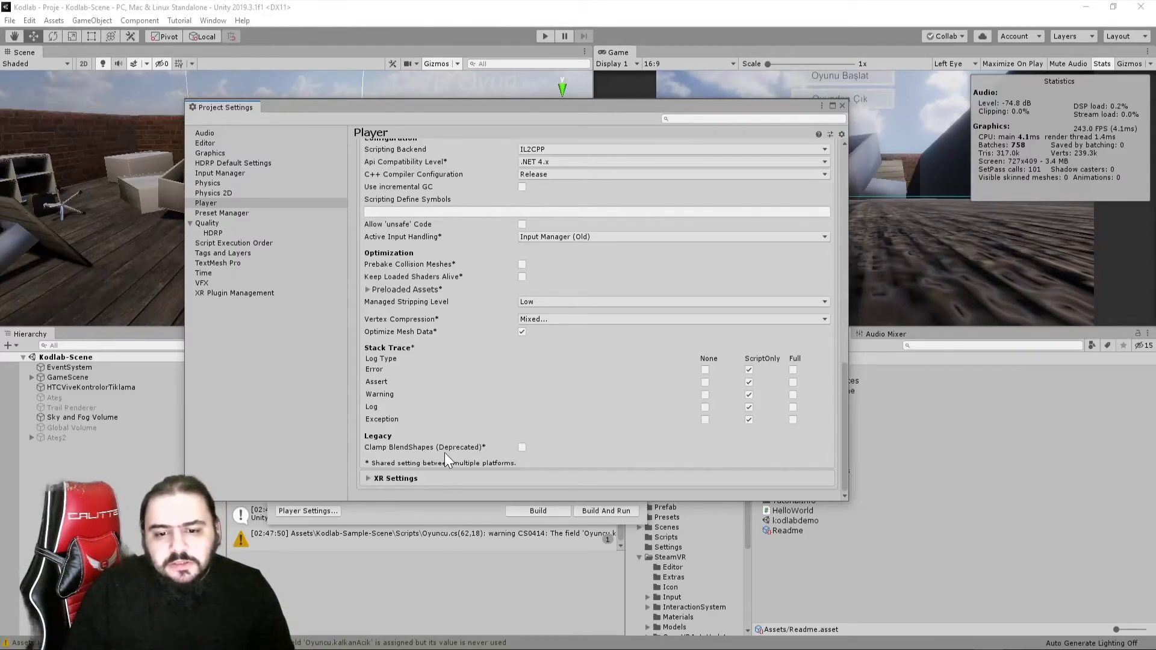
{"action": "scroll", "coordinate": [426, 416], "scroll_direction": "up", "scroll_amount": 3}
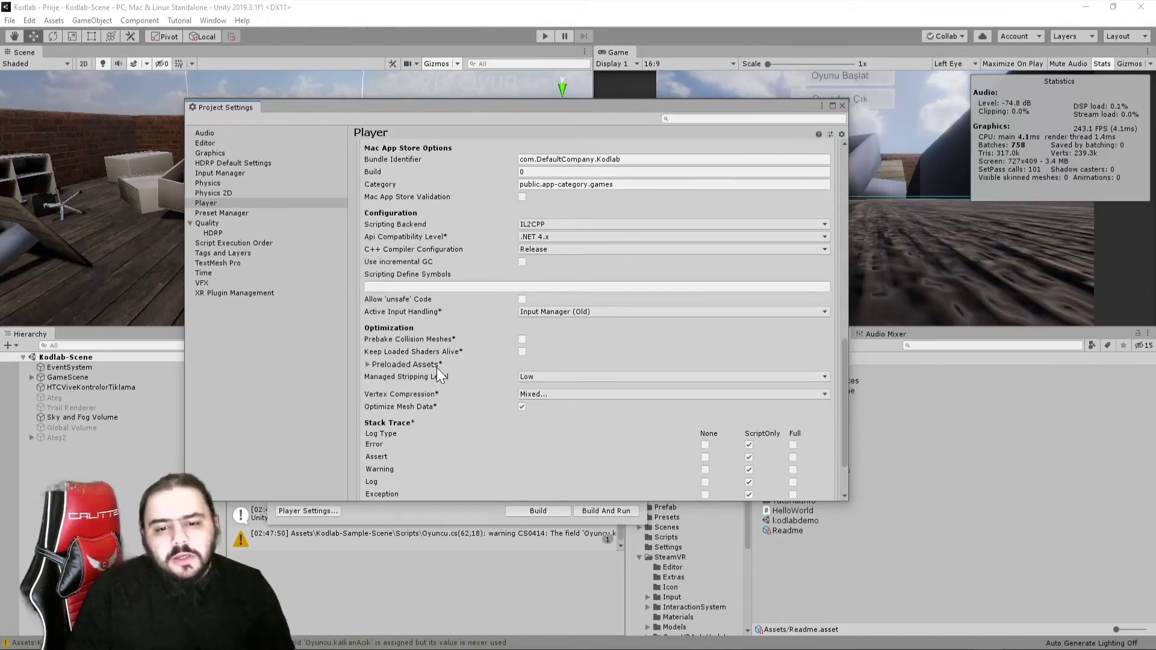
{"action": "scroll", "coordinate": [444, 380], "scroll_direction": "down", "scroll_amount": 3}
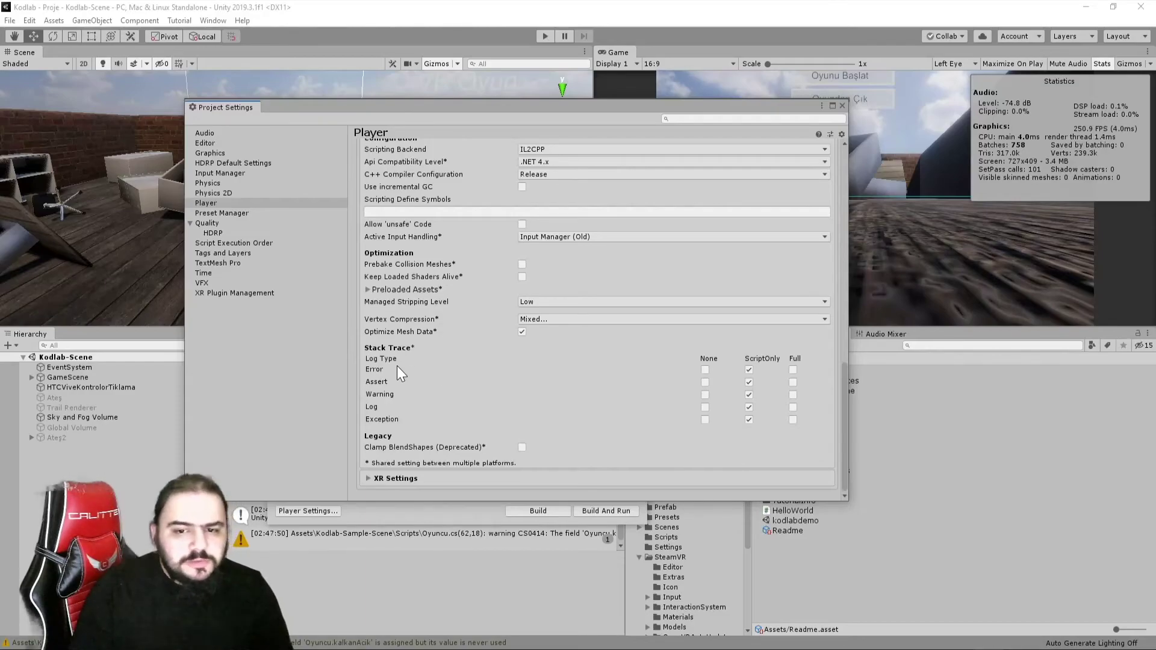
- Expand XR Settings showing OpenVR, review Company Name, Product Name and Version, then open the Default Icon picker
{"action": "left_click", "coordinate": [413, 479]}
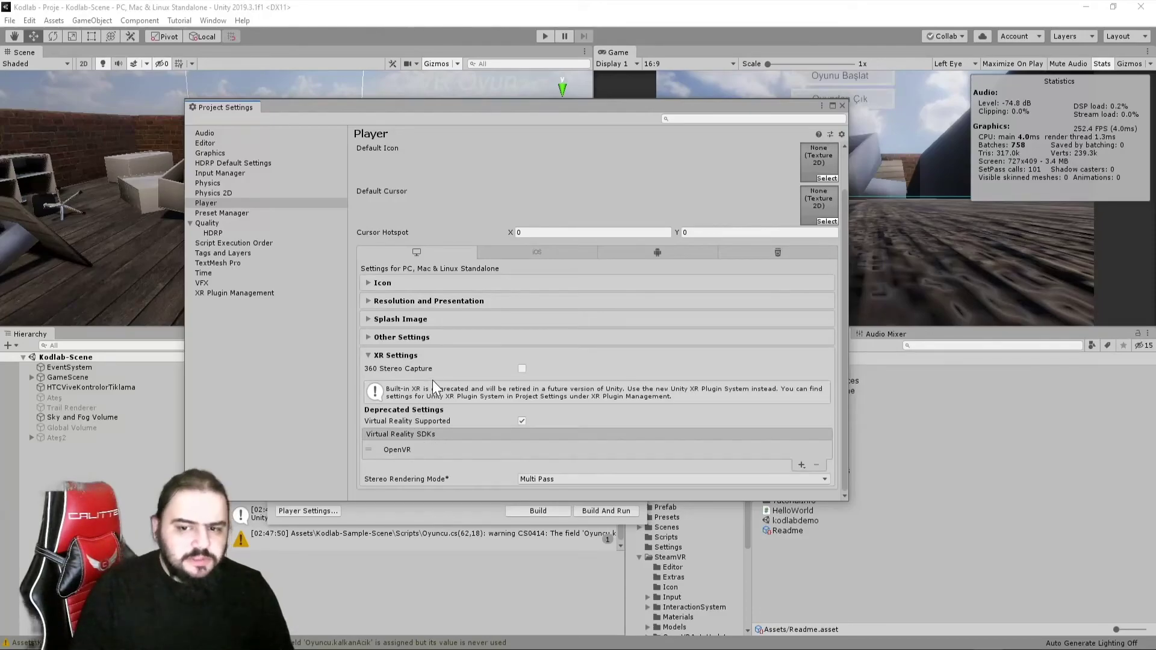
{"action": "scroll", "coordinate": [445, 348], "scroll_direction": "up", "scroll_amount": 3}
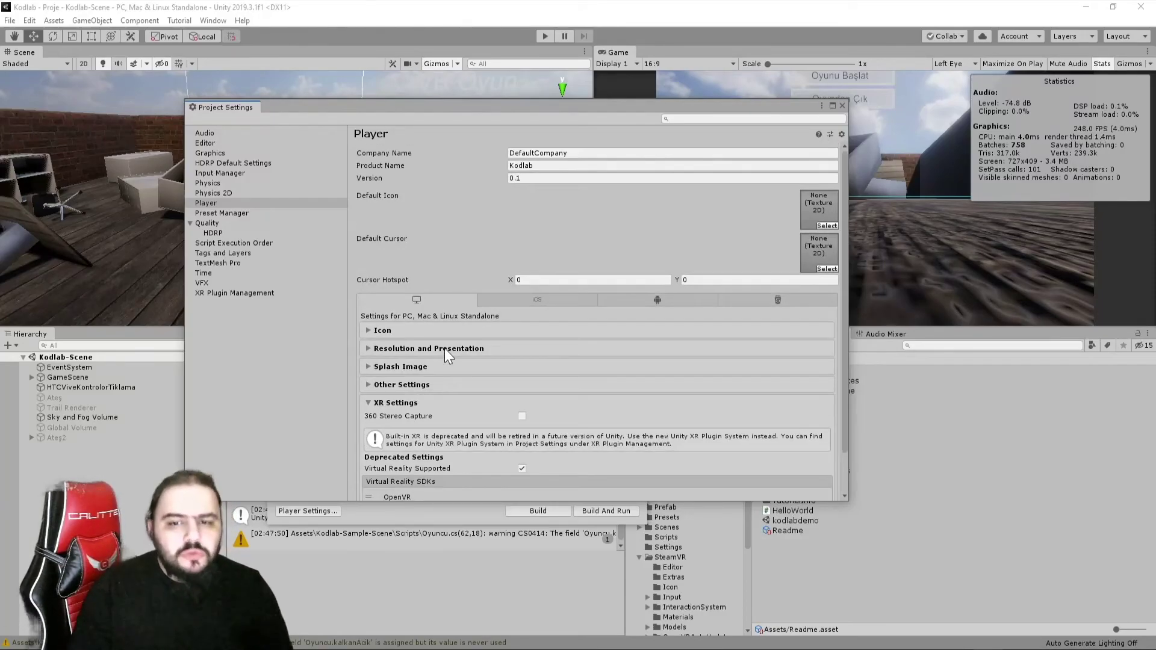
{"action": "left_click", "coordinate": [602, 153]}
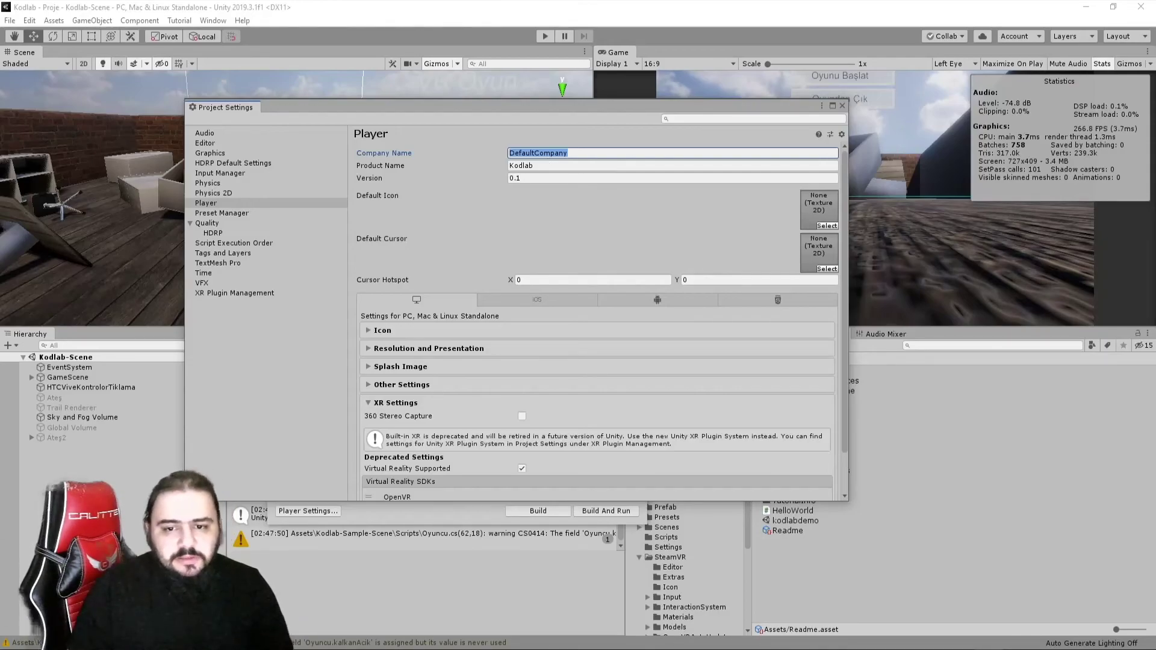
{"action": "key", "text": "Tab"}
{"action": "key", "text": "Tab"}
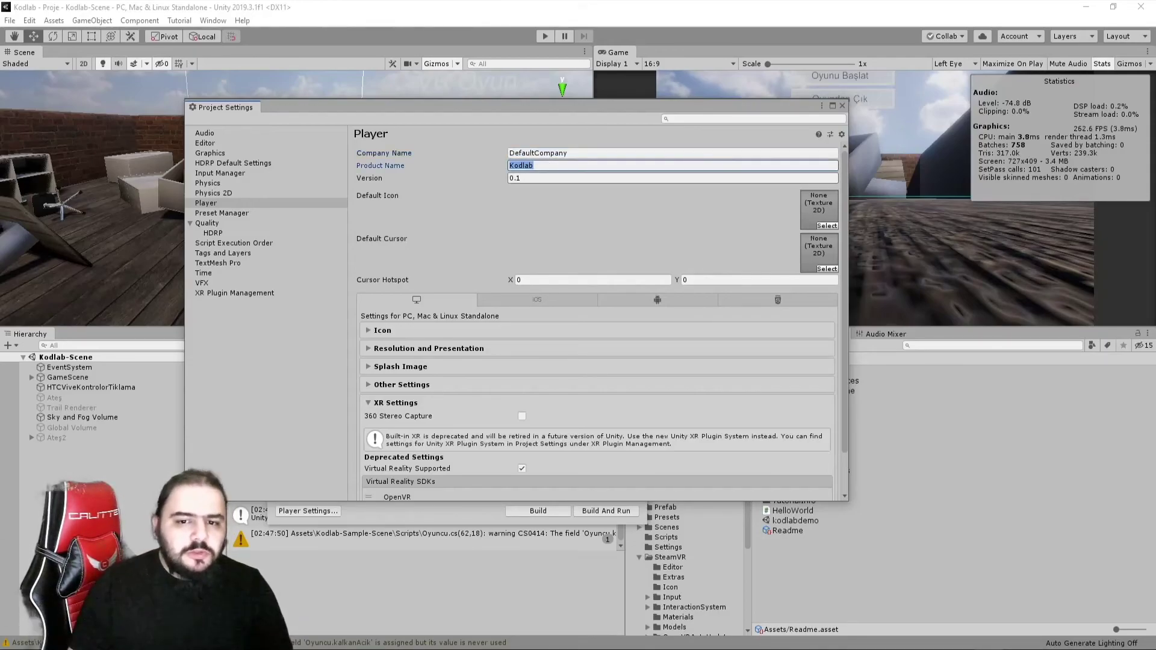
{"action": "left_click", "coordinate": [821, 226]}
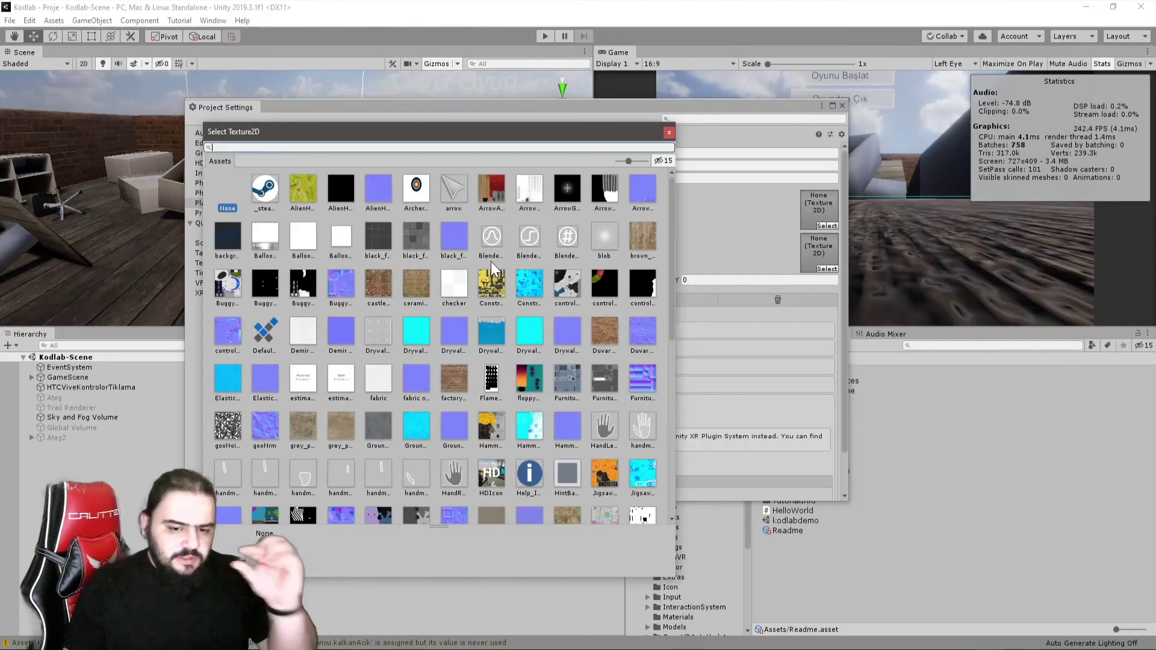
- Dismiss the Select Texture2D picker, leaving Default Icon as None
{"action": "left_click", "coordinate": [669, 133]}
{"action": "scroll", "coordinate": [422, 350], "scroll_direction": "down", "scroll_amount": 3}
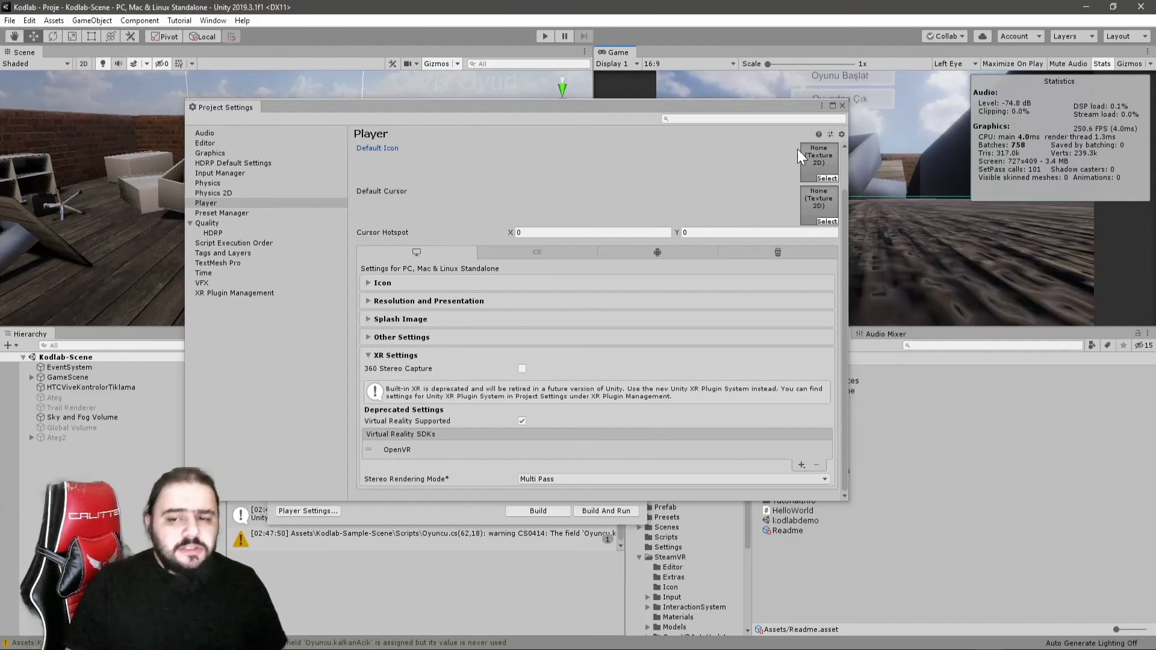
- Close Project Settings to return to Build Settings with Kodlab-Scene targeting Windows x86_64
{"action": "left_click", "coordinate": [841, 107]}
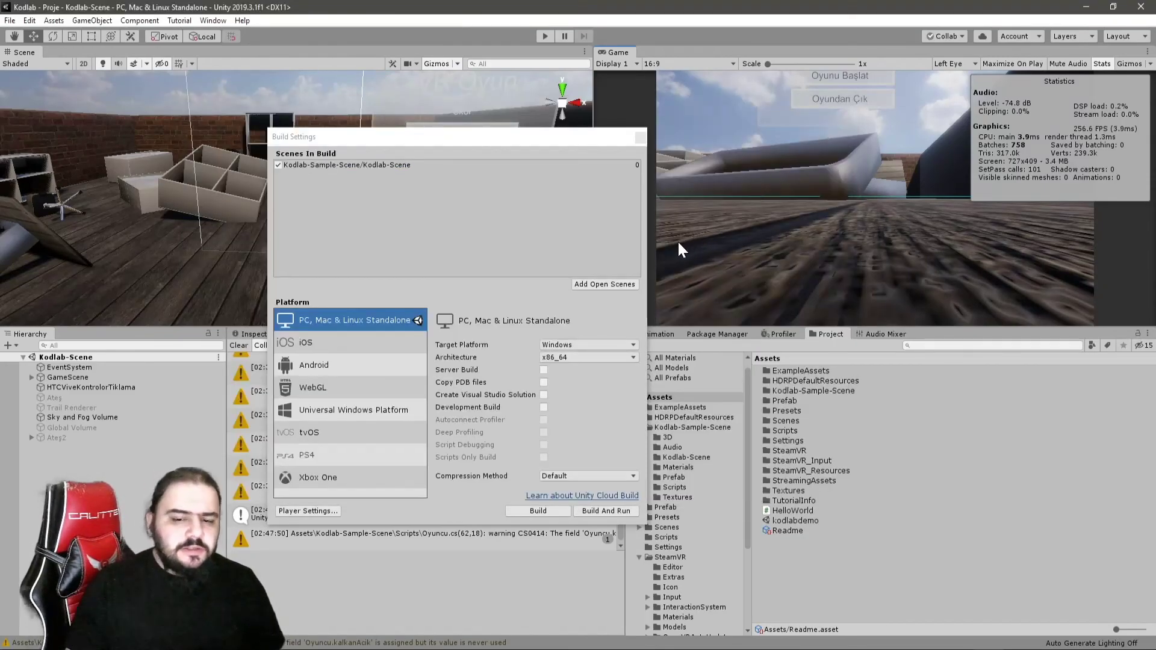